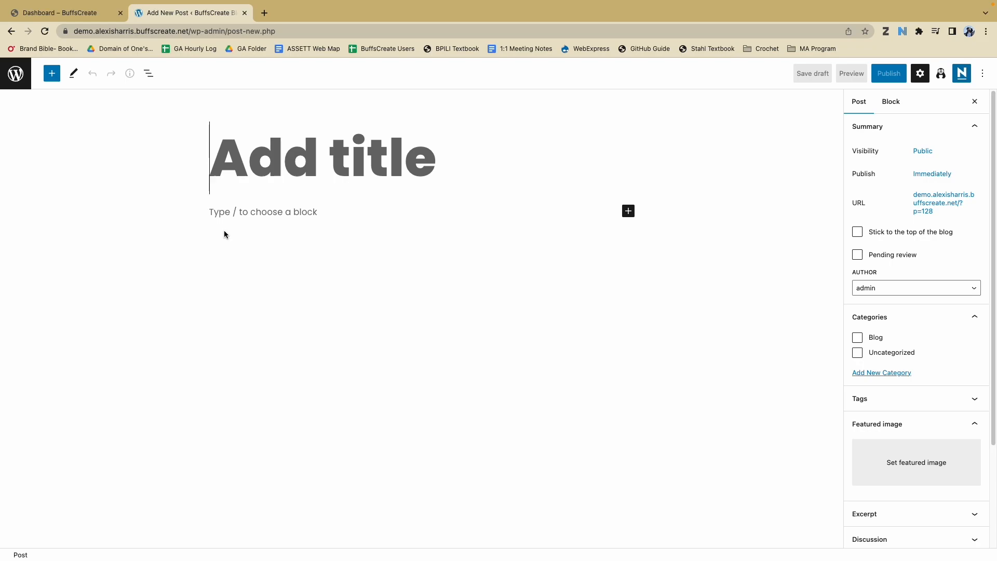
Step: Title the new post "Best Places to Eat on Campus"
key("BackSpace")
type("Best Plac")
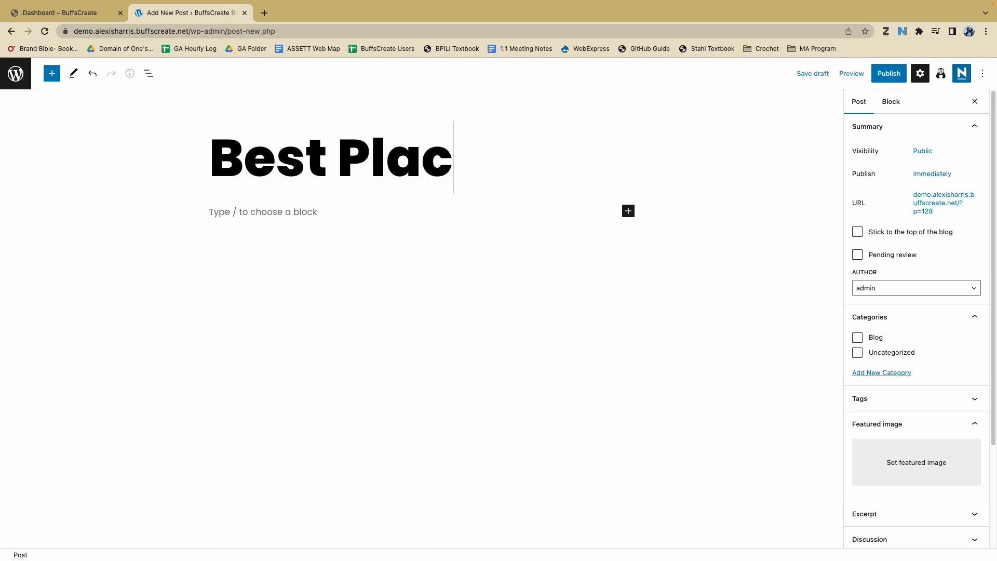
type("es to Eat on ")
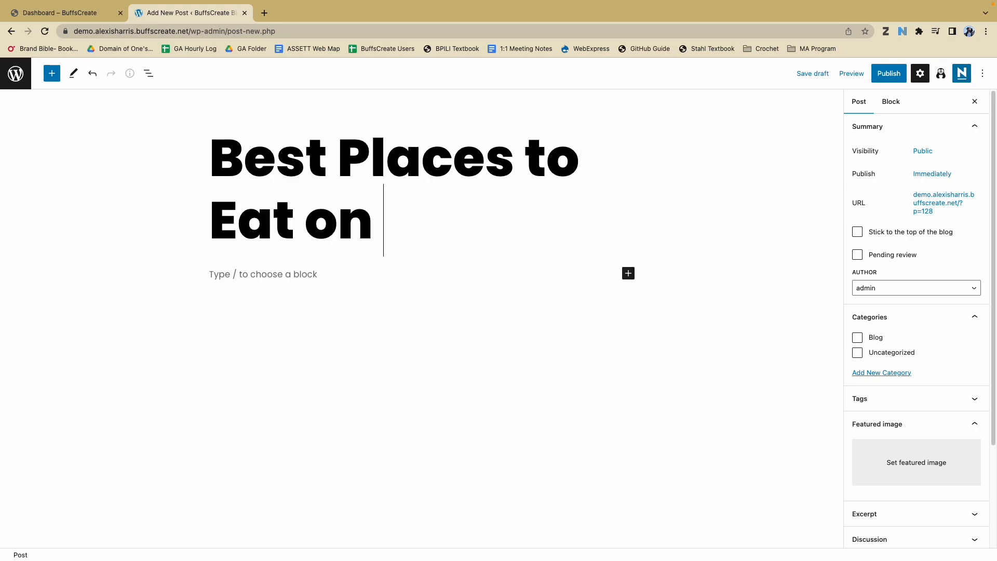
type("Campus")
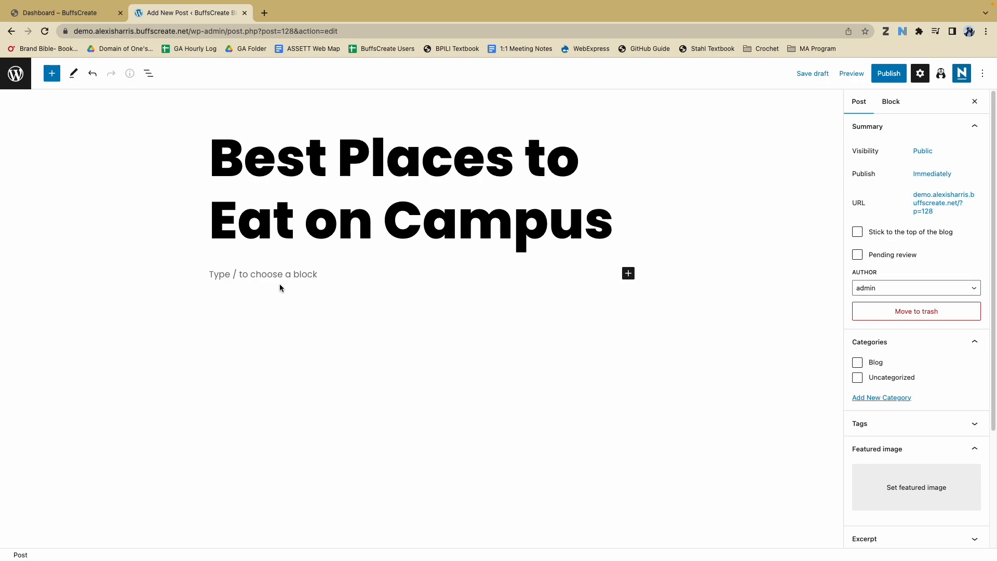
Step: Browse the full block library and insert a Paragraph block below the post title
left_click(628, 274)
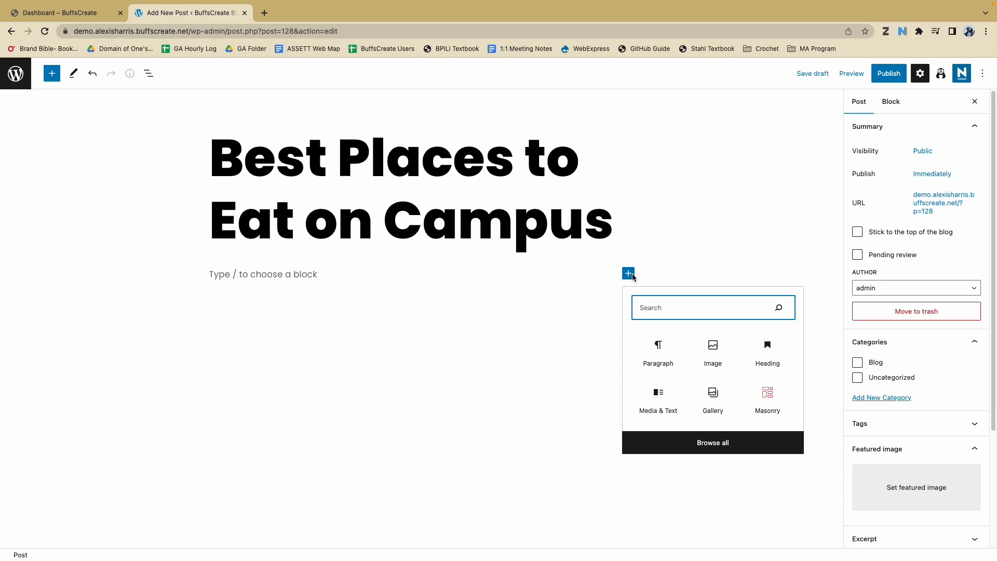
left_click(691, 442)
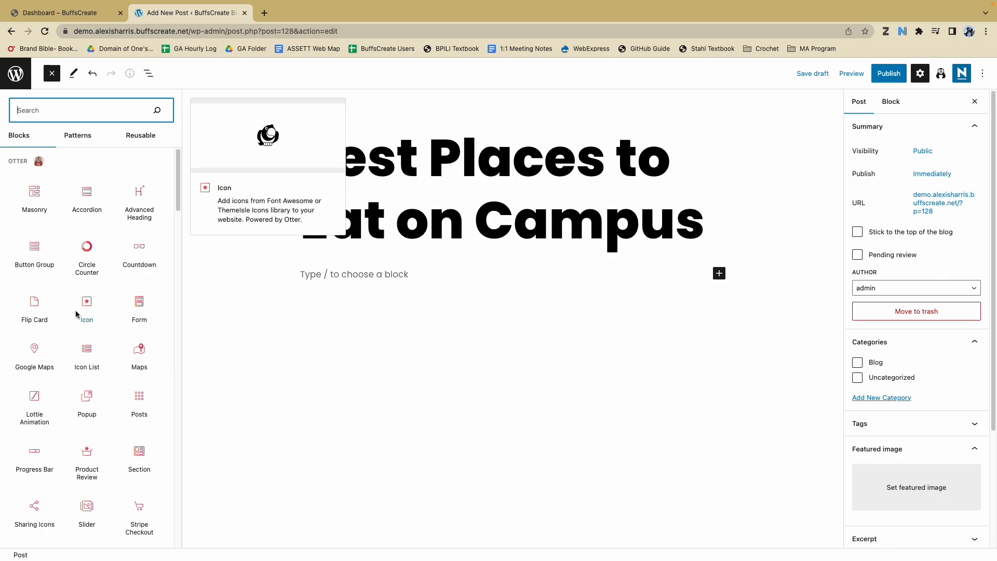
scroll(76, 314, "down", 2)
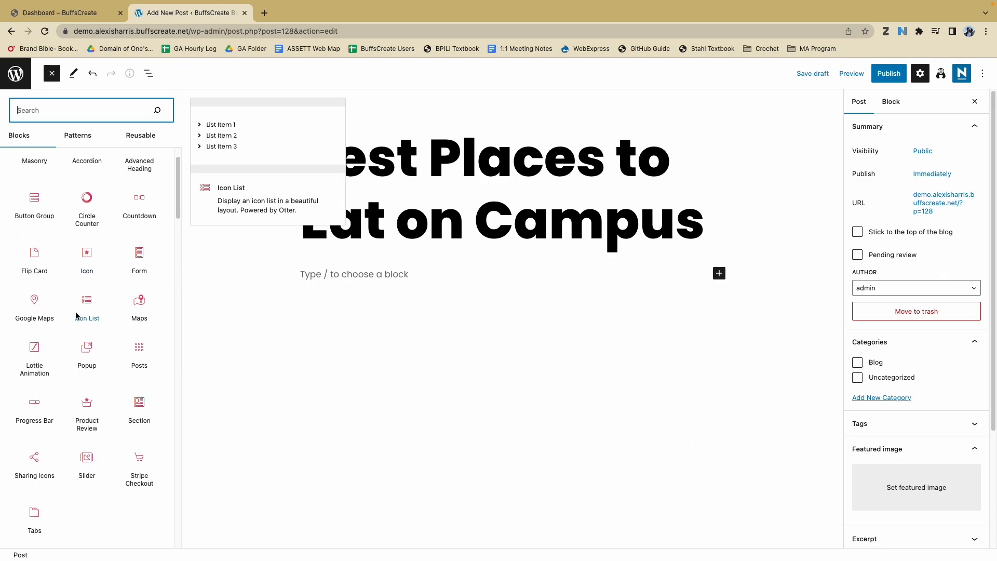
scroll(76, 314, "down", 1)
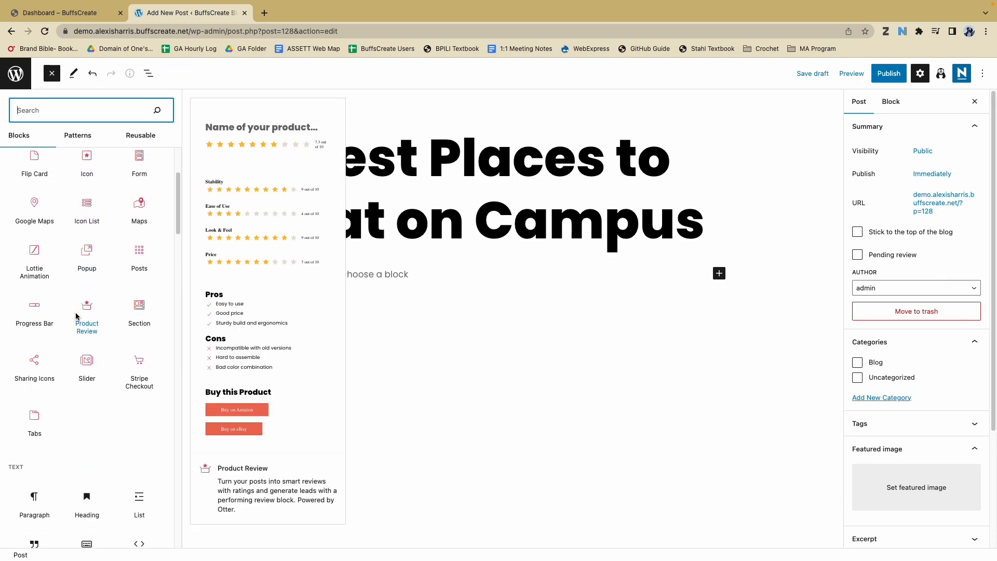
scroll(52, 420, "down", 2)
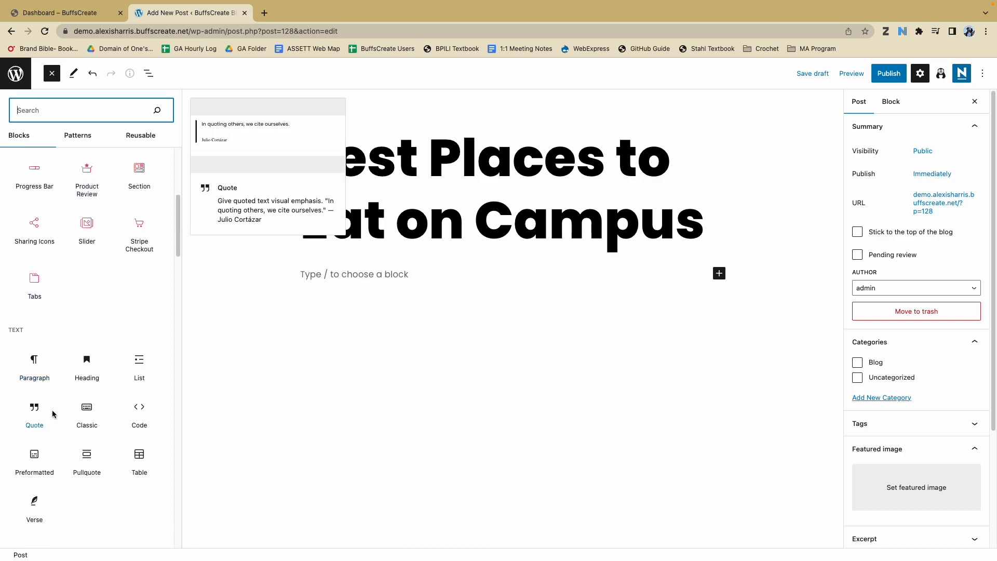
scroll(52, 420, "down", 2)
scroll(52, 414, "down", 1)
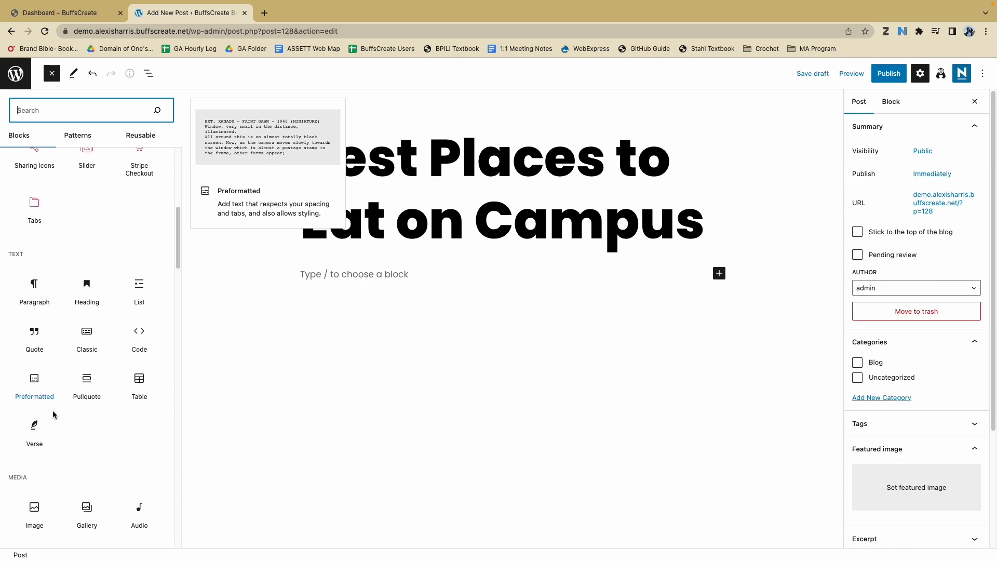
scroll(56, 412, "down", 2)
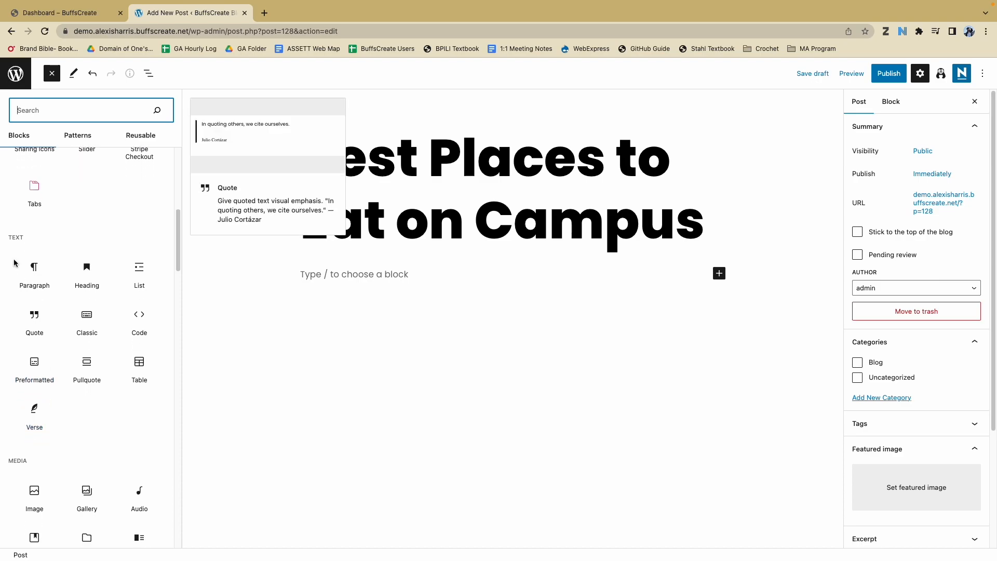
left_click(33, 270)
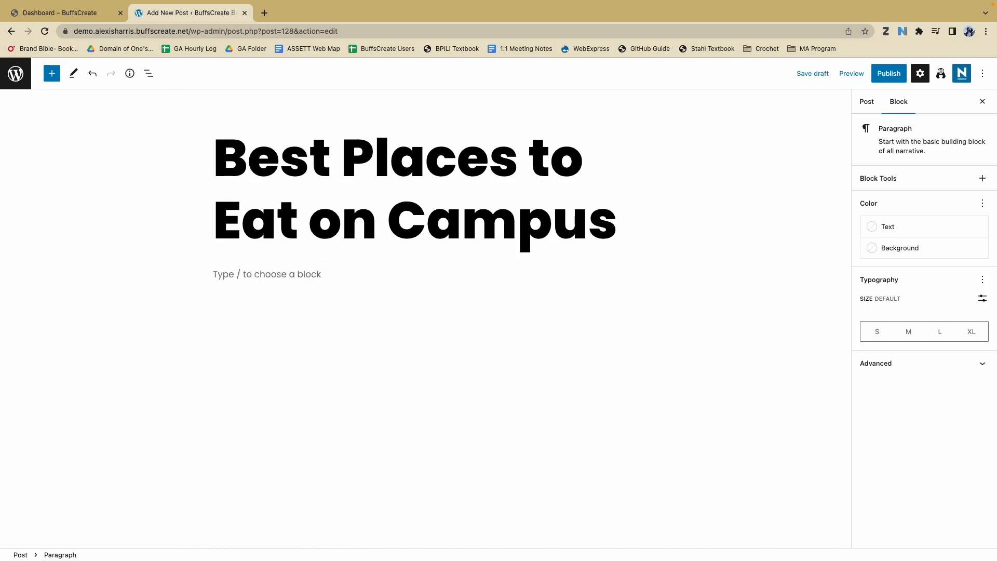
Step: Write an intro about attending CU as a student for over 5 years and recommending the best campus places to eat, study, and hang out with friends
type("As someone")
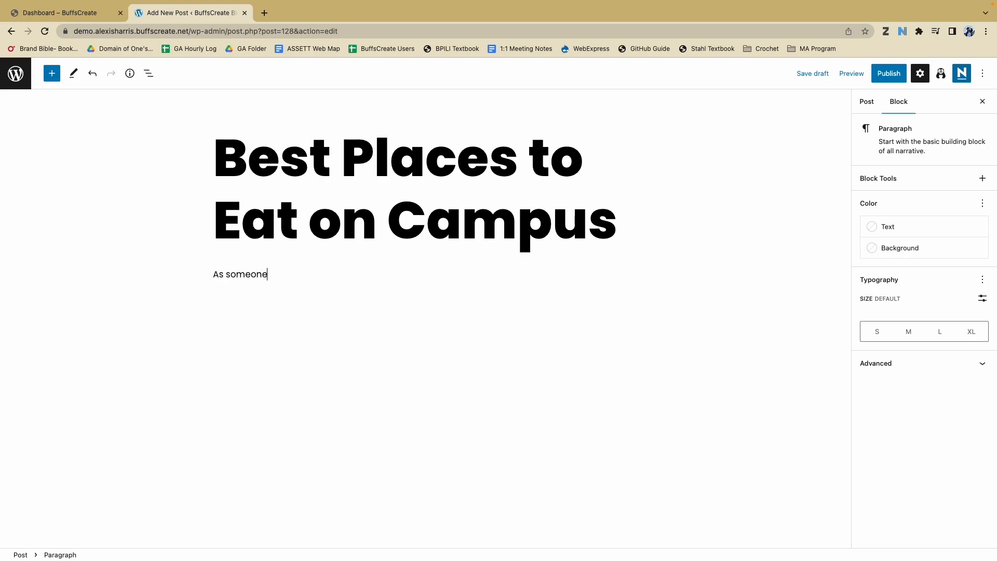
type(" who has attended CU as a stud")
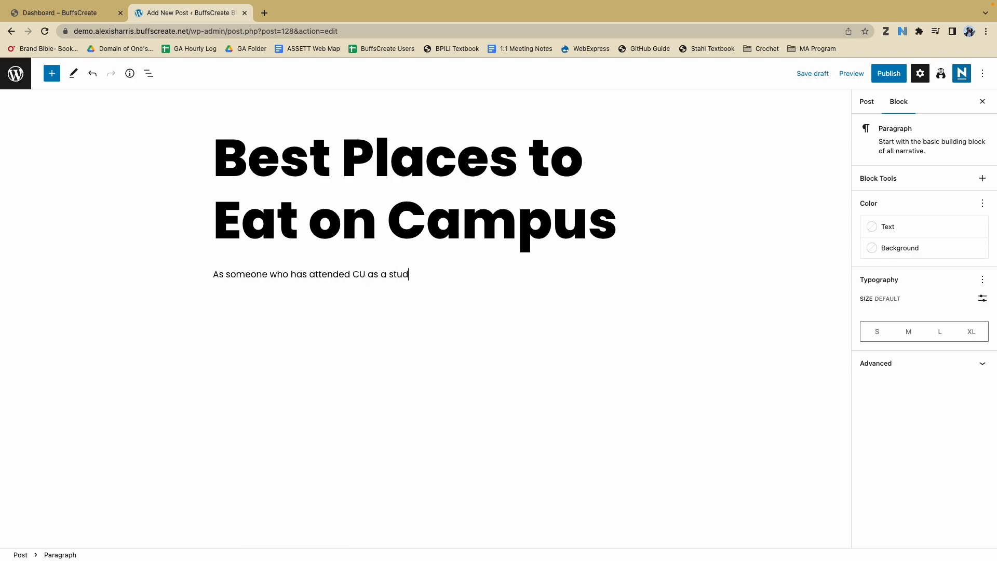
type("ent for over 5 years (four as an undergraduate ")
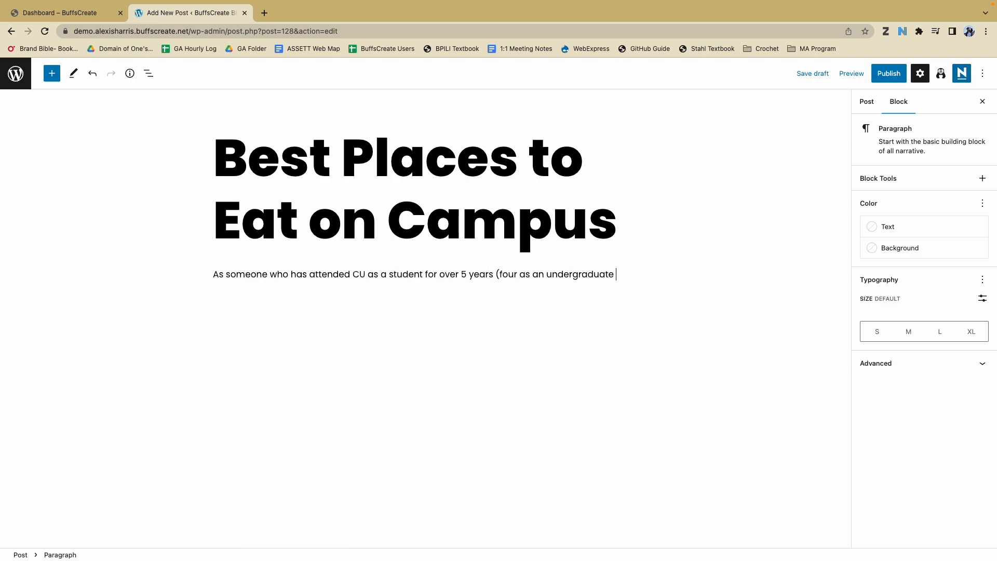
type("and now 5 as a graduate student), I have tried all of")
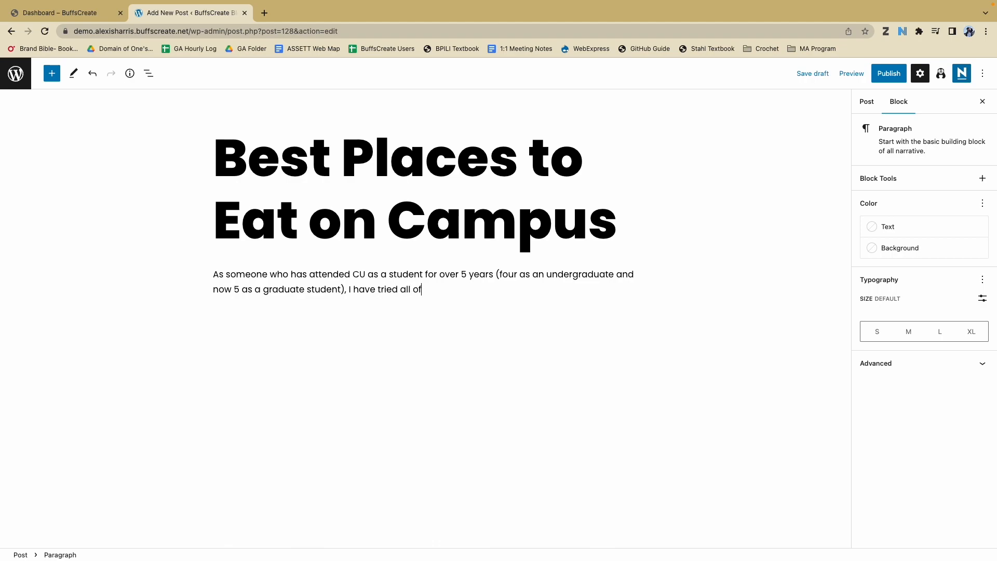
type(" the food there is to offer on campus. Now I'm here to recommend some of the ")
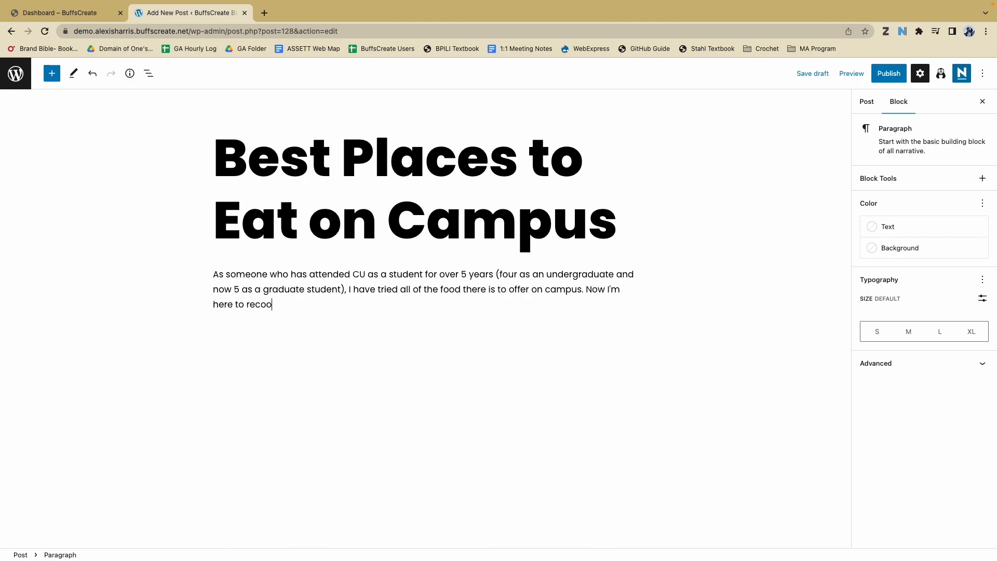
type("places I consider to be the best place to eat, study, and hang out ")
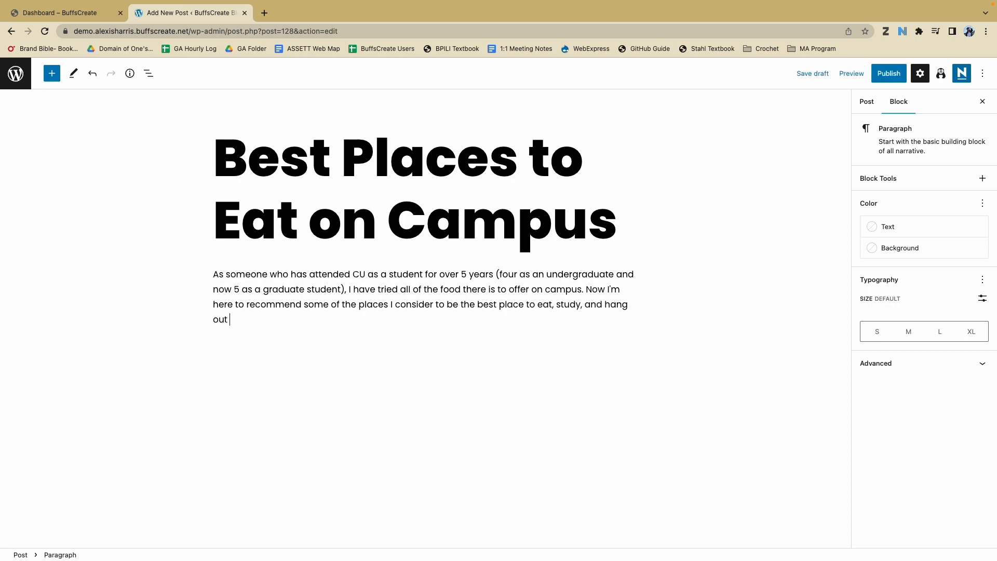
type("with friends.")
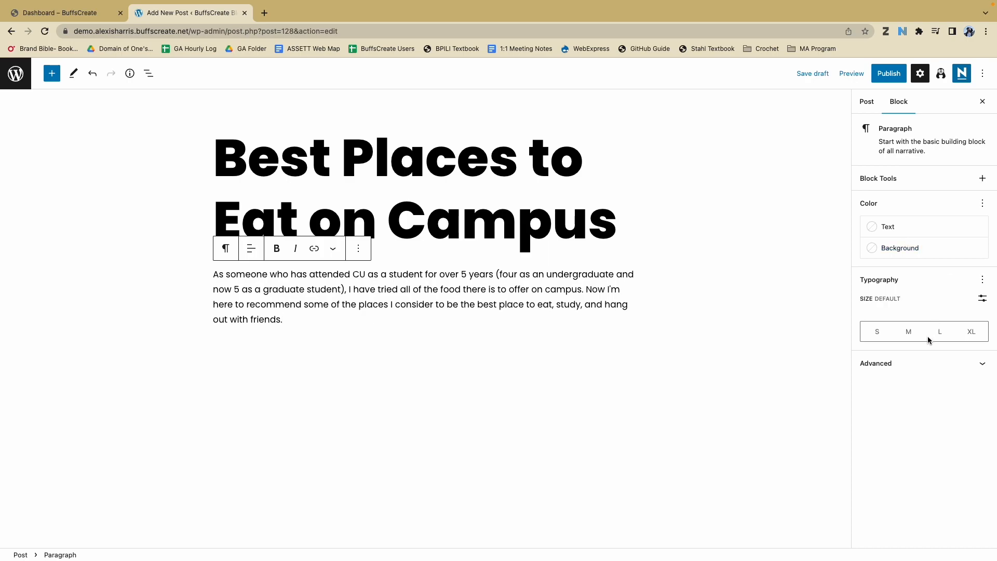
Step: Try the Large text size on the intro paragraph, and set its custom font size to 24 px
left_click_drag(338, 329, 214, 274)
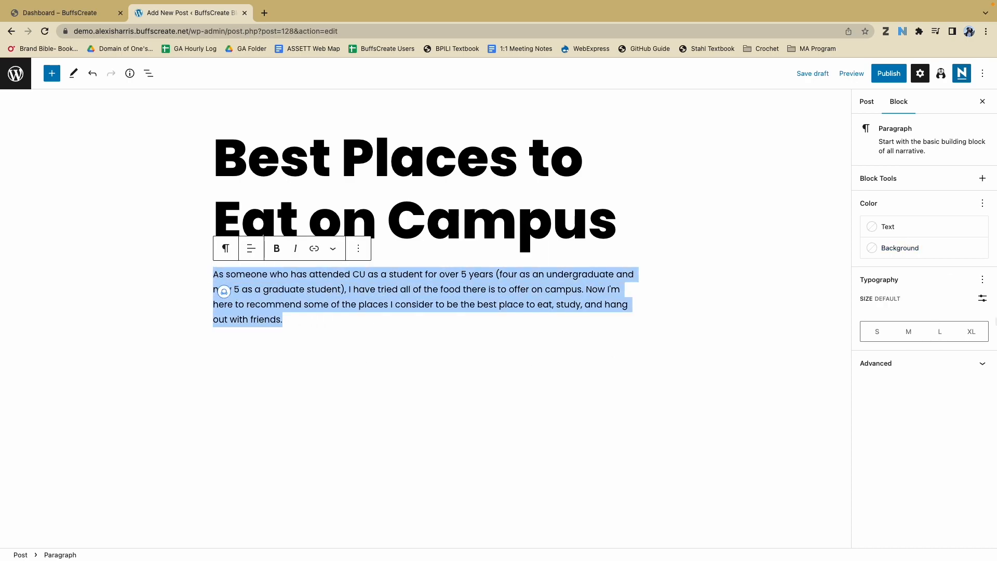
left_click(943, 332)
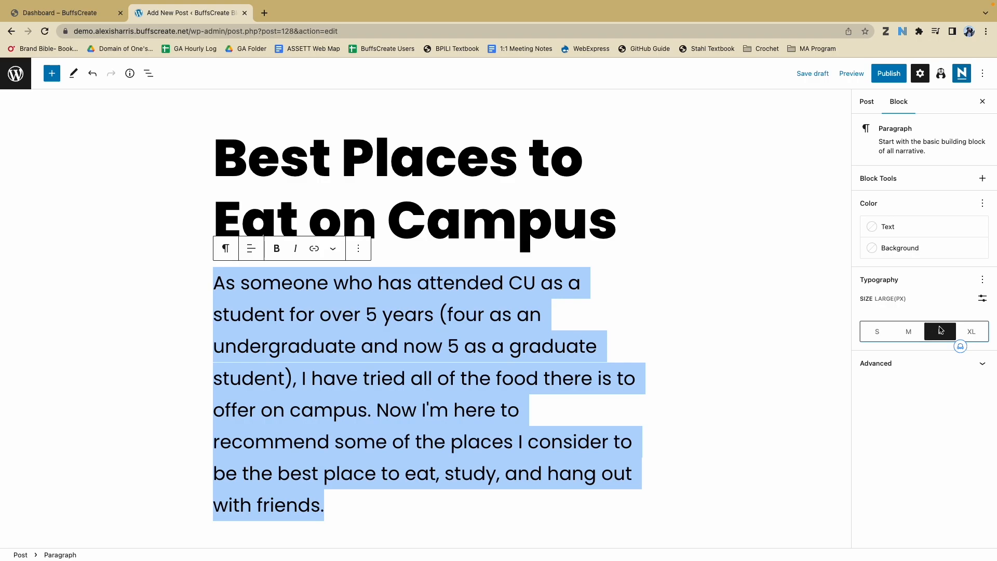
left_click(983, 299)
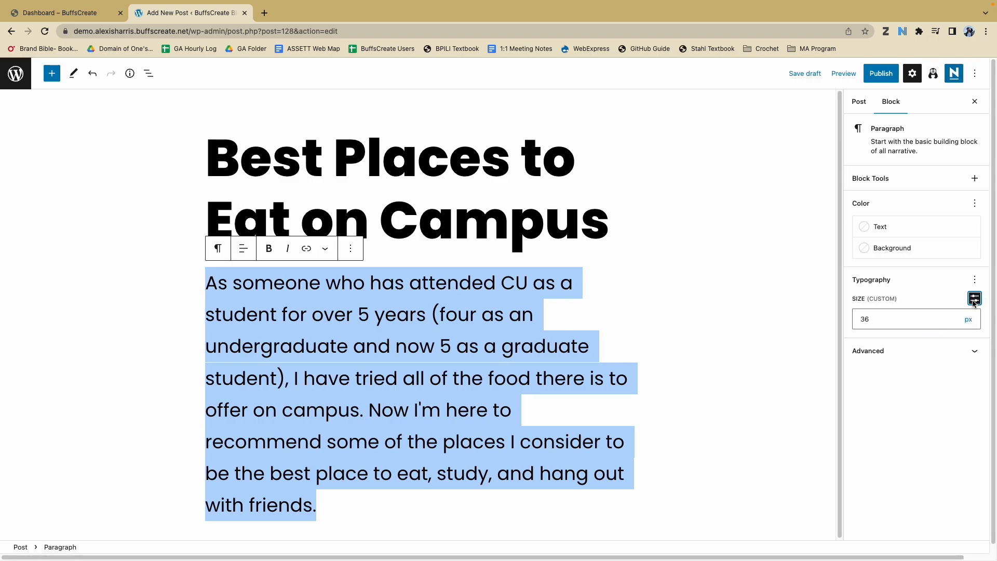
left_click(903, 322)
left_click_drag(904, 322, 862, 325)
key("BackSpace")
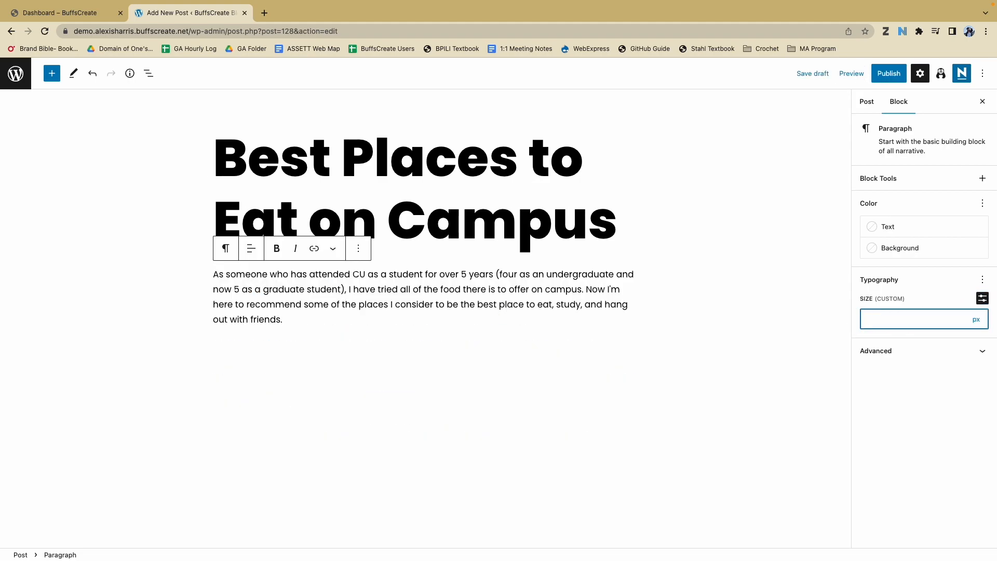
type("24")
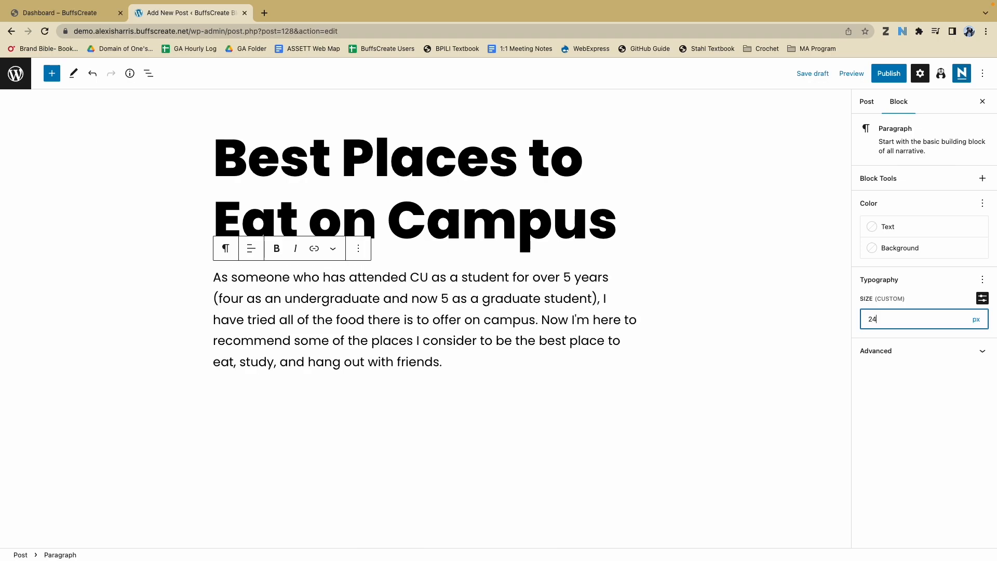
triple_click(501, 369)
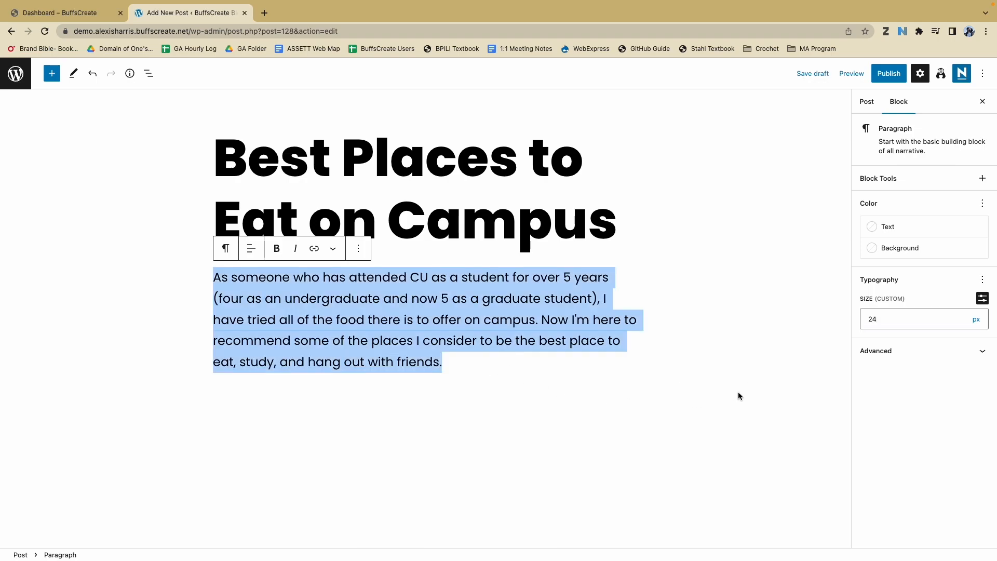
Step: Insert a Media & Text block below the intro paragraph and upload willvill.jpeg as its image
left_click(520, 413)
left_click(627, 396)
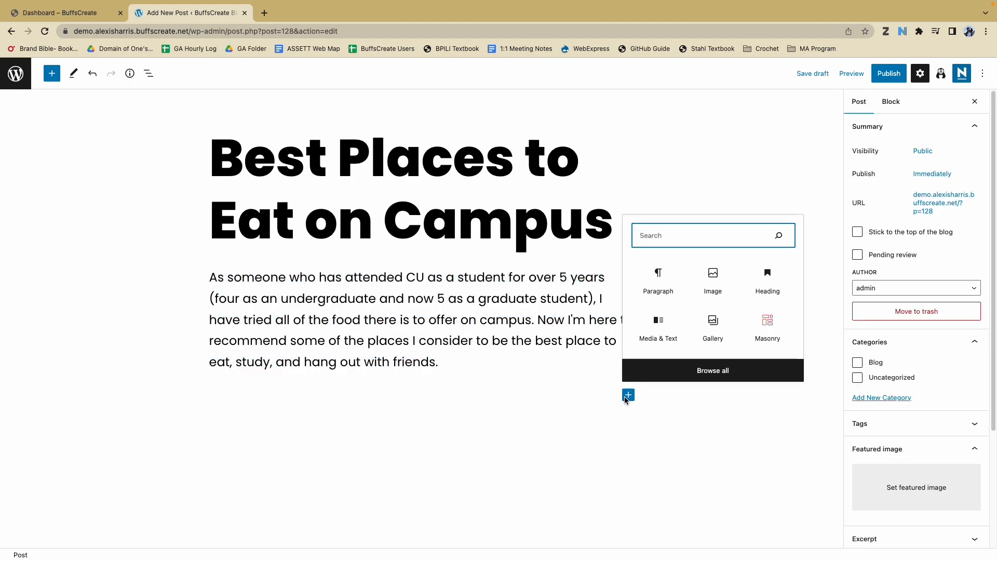
left_click(662, 322)
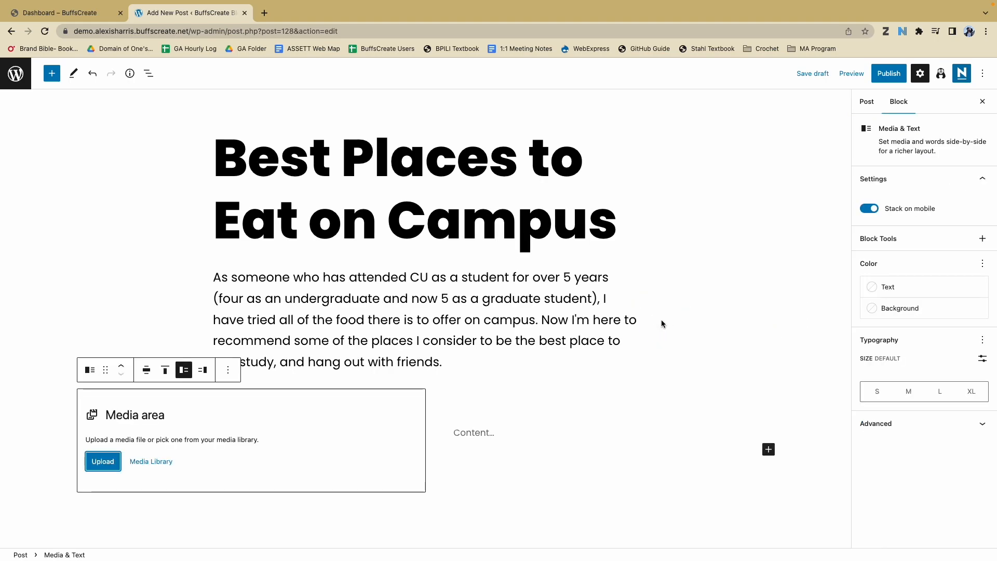
left_click(95, 464)
left_click(418, 243)
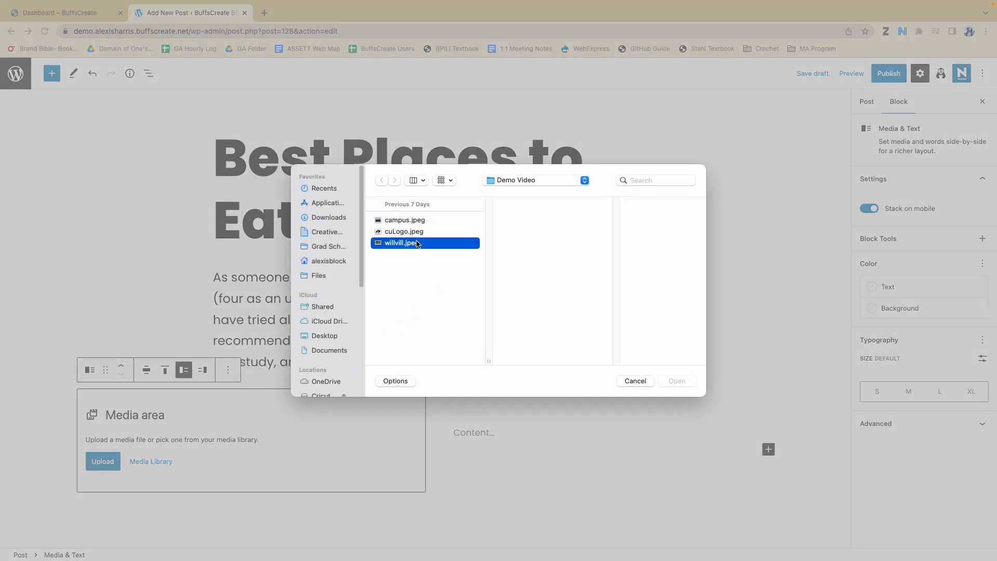
left_click(689, 379)
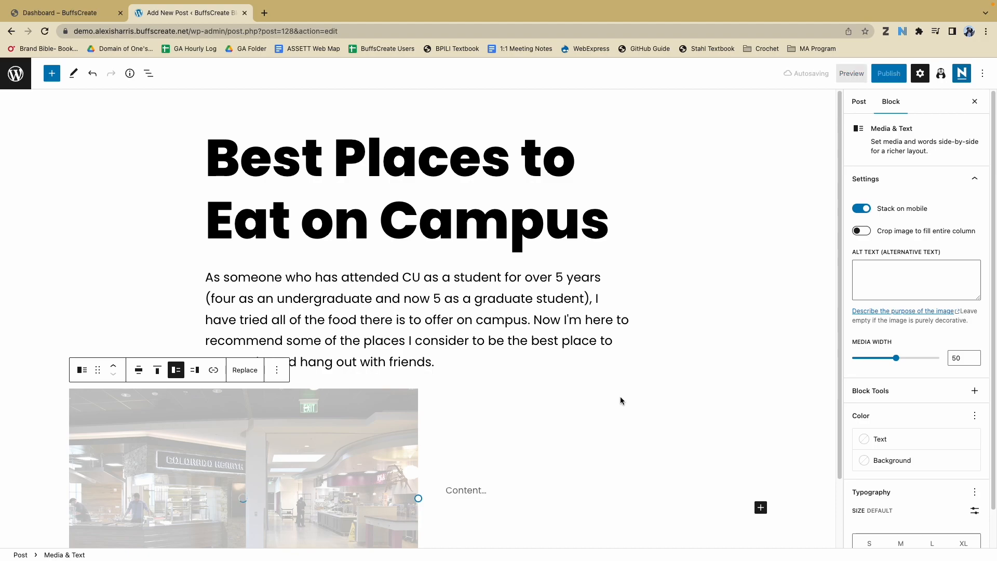
Step: Add a Heading block reading "1. Will Vill" to the text area beside the dining hall image
scroll(554, 434, "down", 1)
left_click(486, 437)
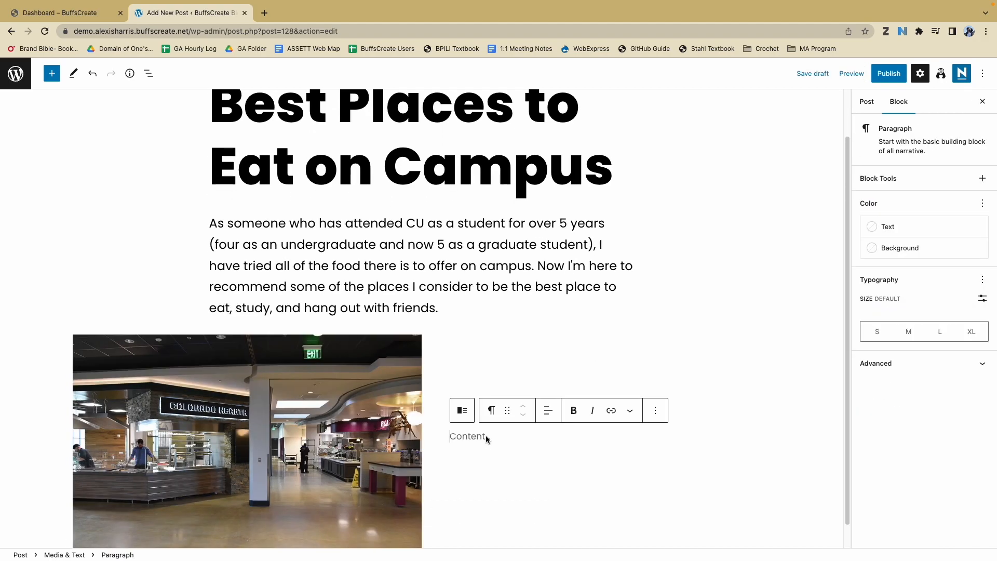
scroll(508, 439, "down", 1)
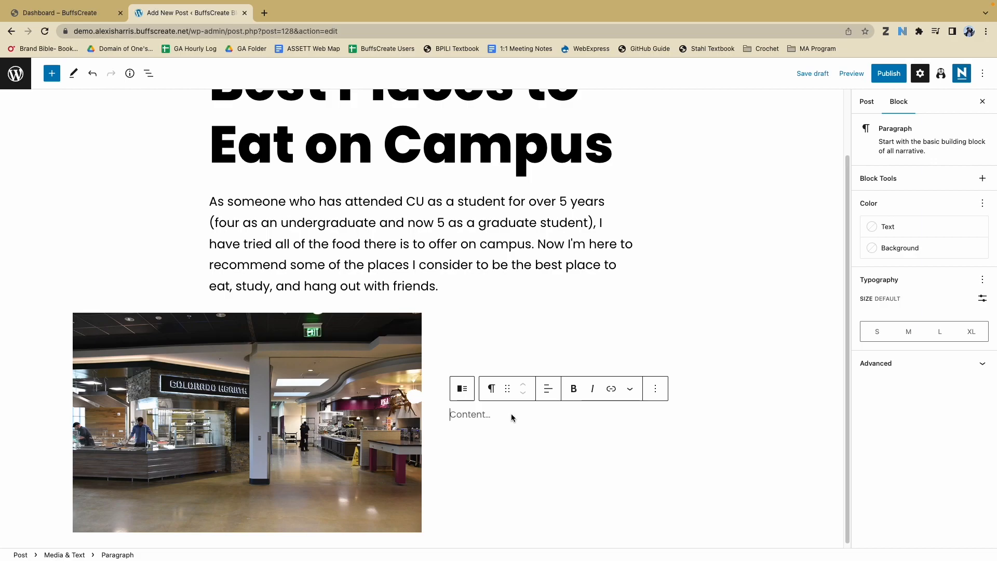
left_click(613, 441)
left_click(761, 432)
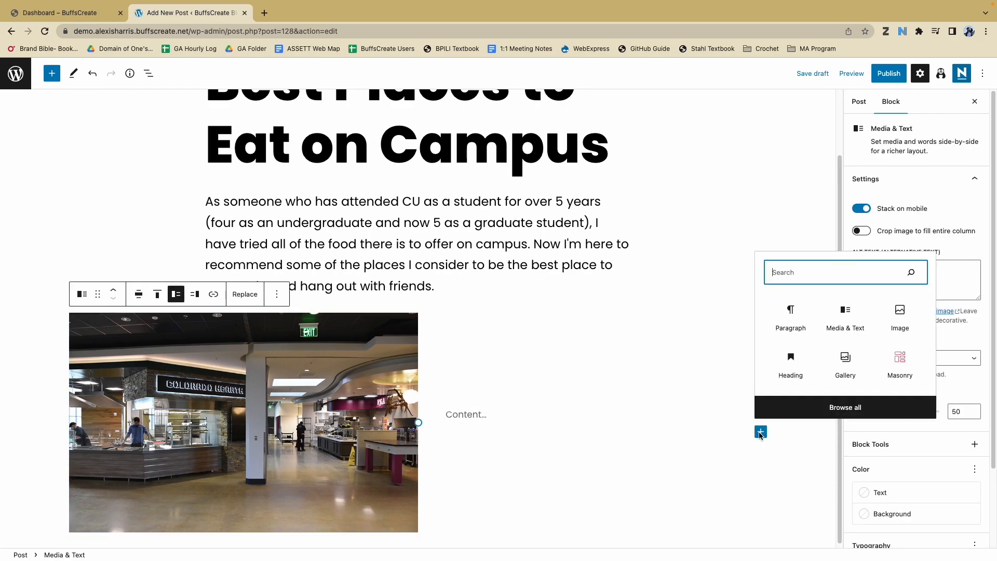
left_click(786, 365)
type("W")
key("BackSpace")
type("1. Will Vill")
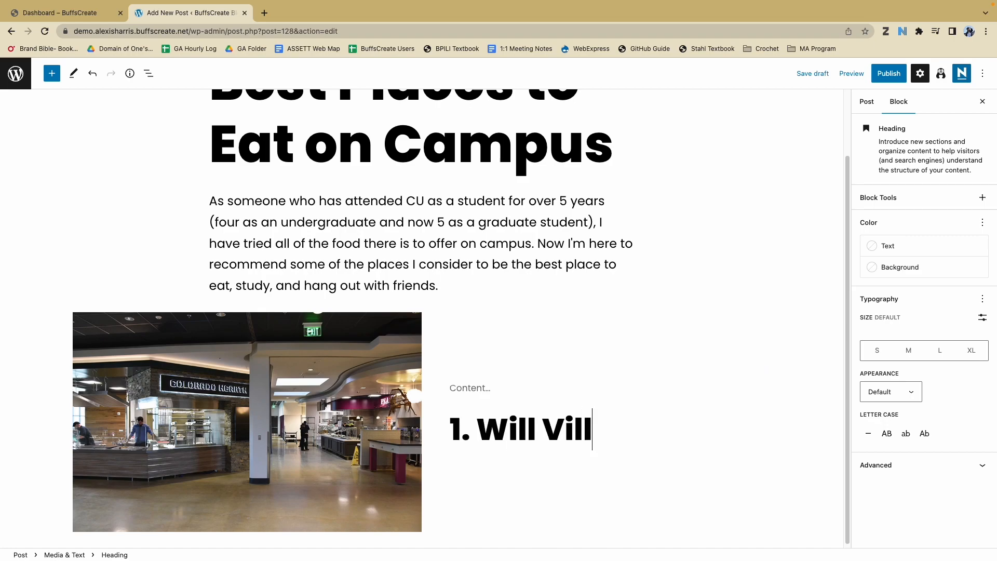
Step: Add a paragraph below the "1. Will Vill" heading praising its space, food options and quiet studying, and remove the empty placeholder above the heading
left_click(650, 408)
left_click(761, 457)
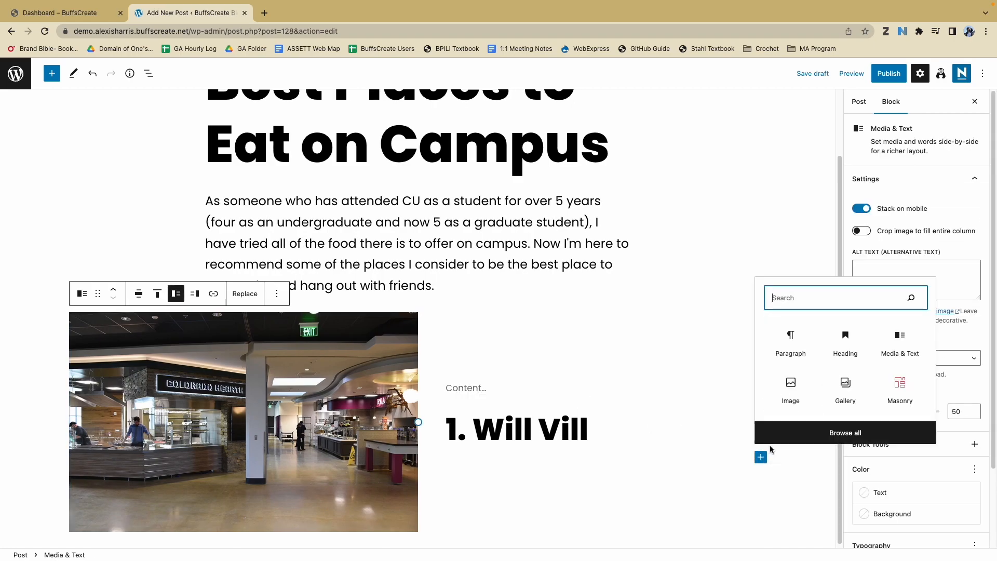
left_click(790, 343)
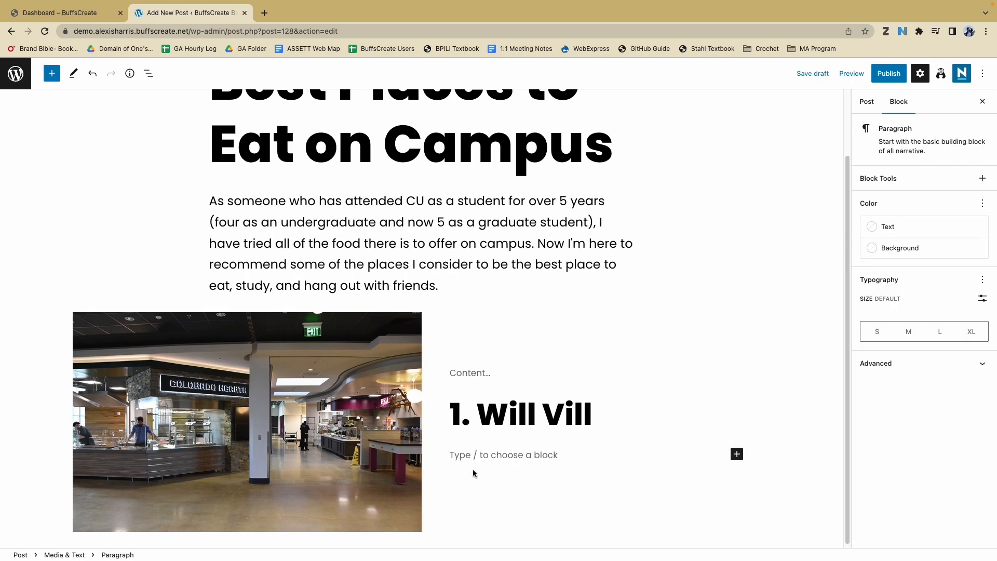
type("E")
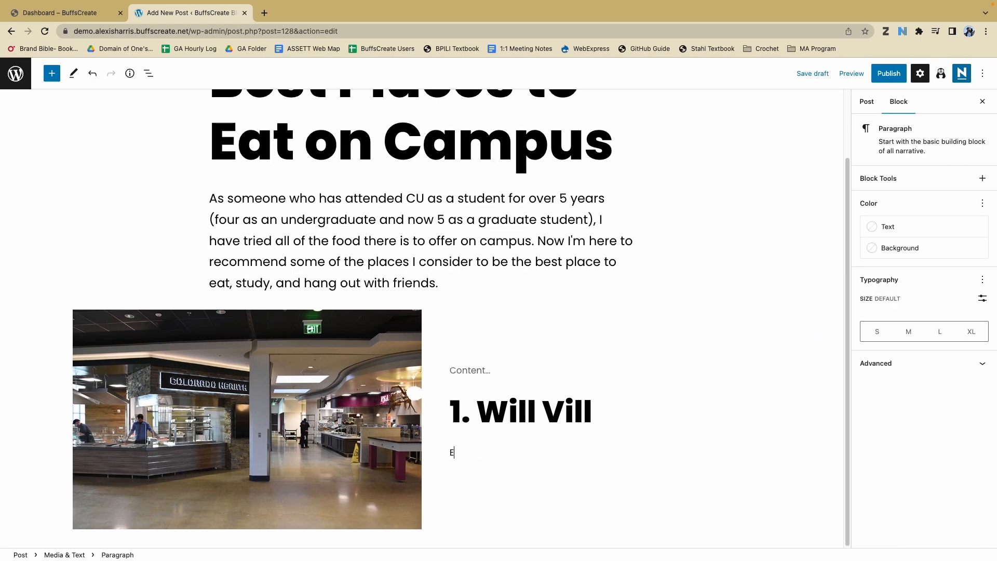
type("ven though it's not technically on campus, Will Vill is a")
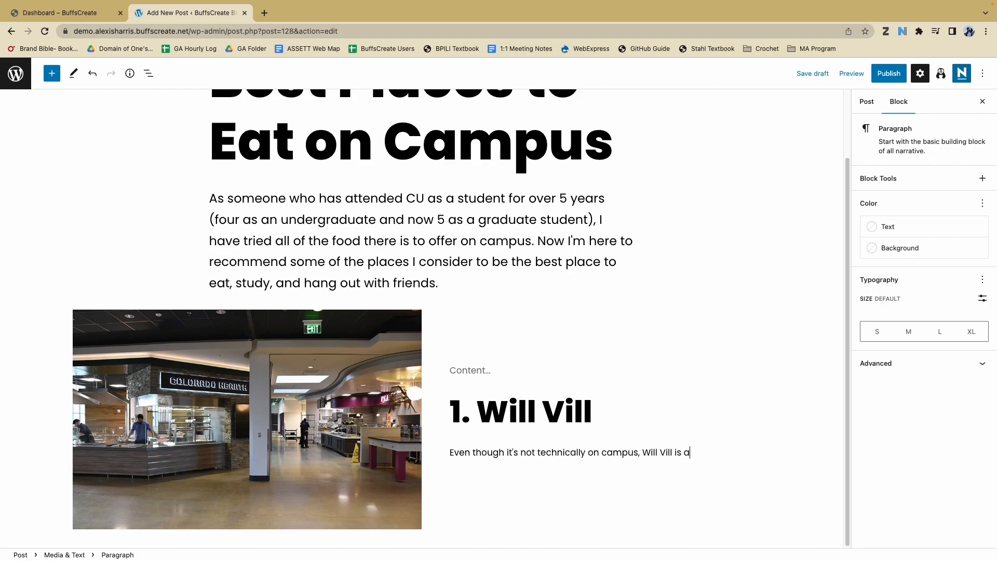
type("rguably one of the best places to eat at the University of Colorado, Boulder. Will Vill took what was wrong with")
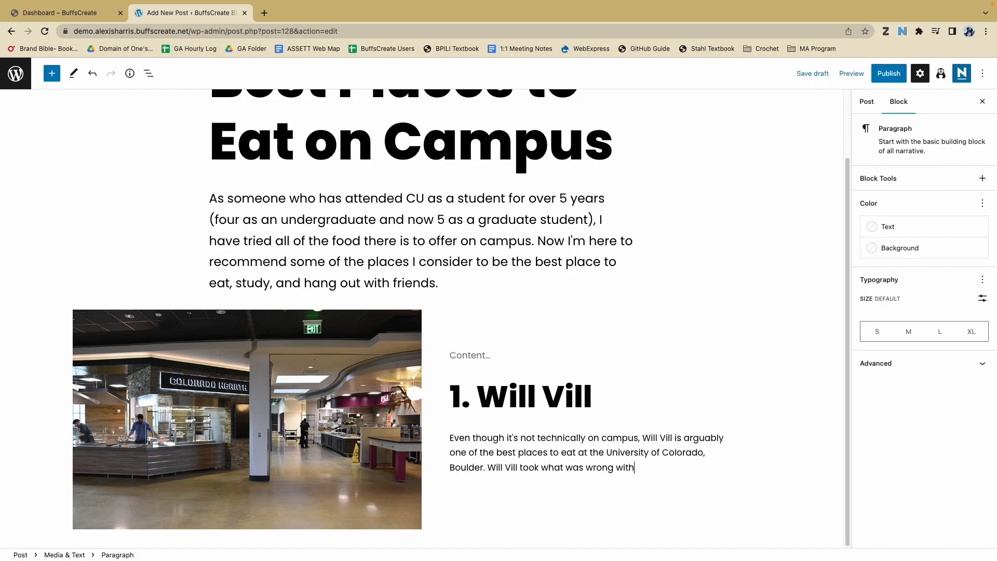
type(" the C4C (too much people, not enough space), and fixed it by creating a large space that never feels cramped. There are pl")
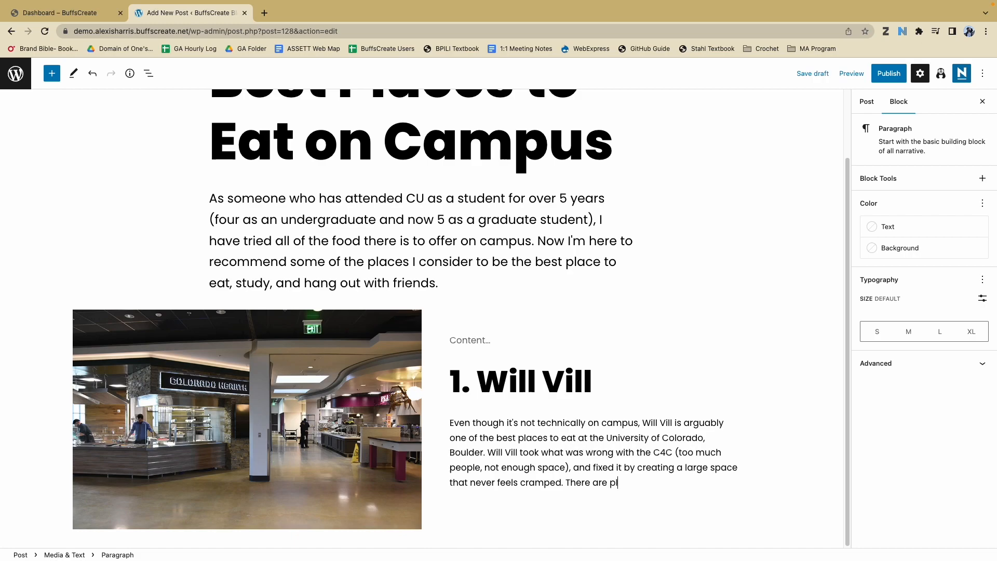
type("enty of food options to choose from and it's almost always the quietest of the dining halls, which makes it a great option for studying while y")
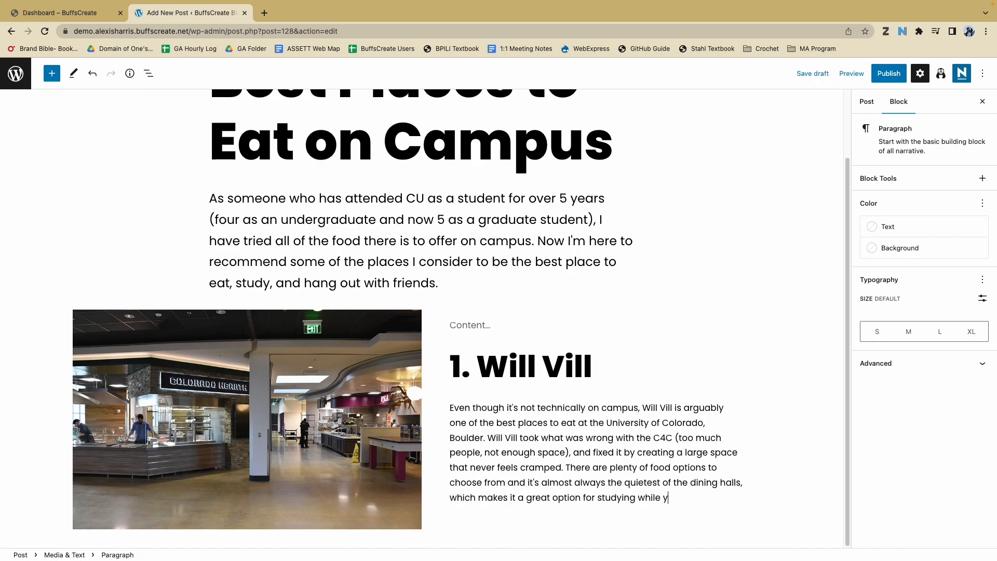
type("ou eat. Bonus points if you swipe in during breakfast on ")
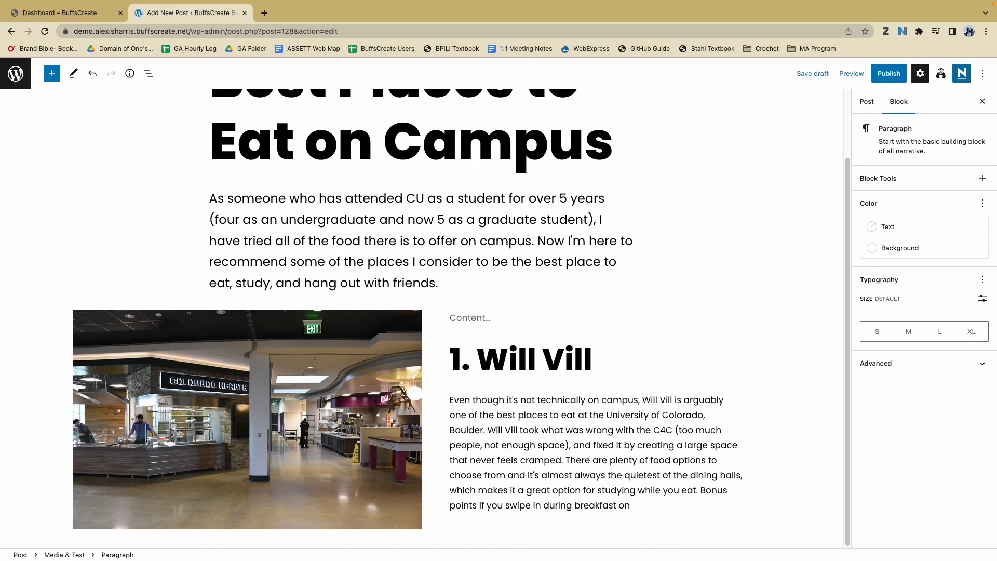
type("finals week and spend all day here studying and eating f")
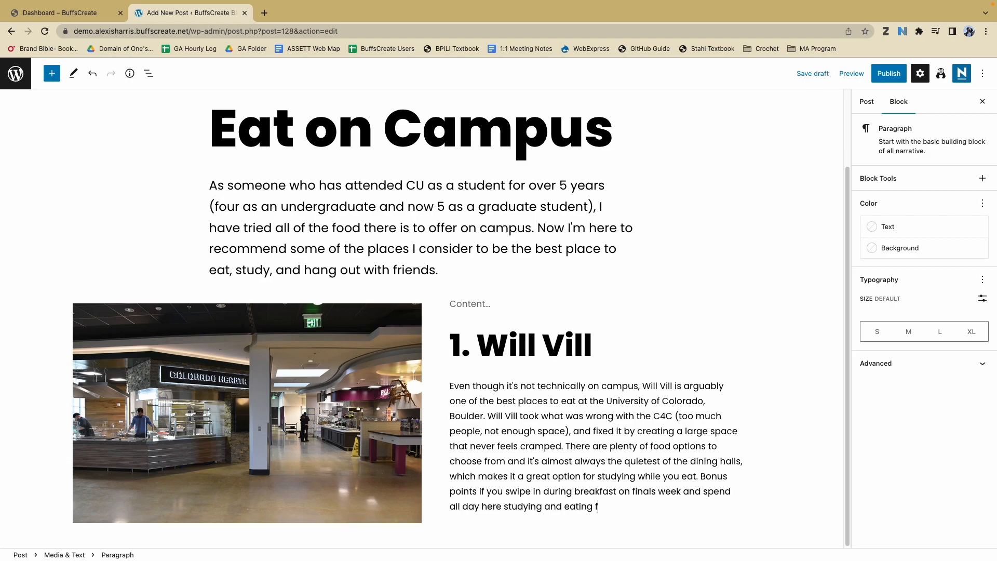
type("or the price of one!")
left_click(476, 310)
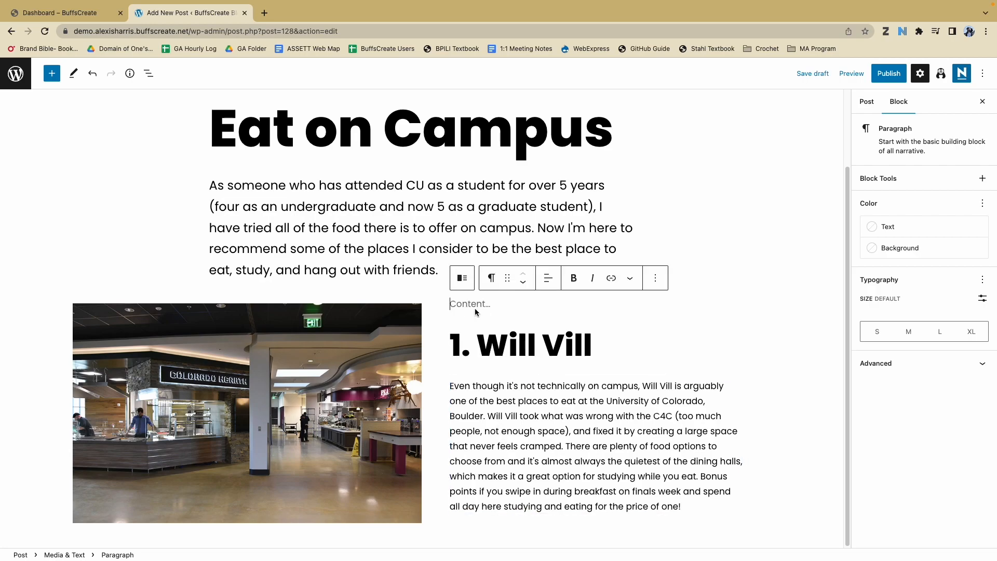
Step: Crop the dining hall image to fill its entire column, and narrow the image column to give the text more width
left_click(378, 396)
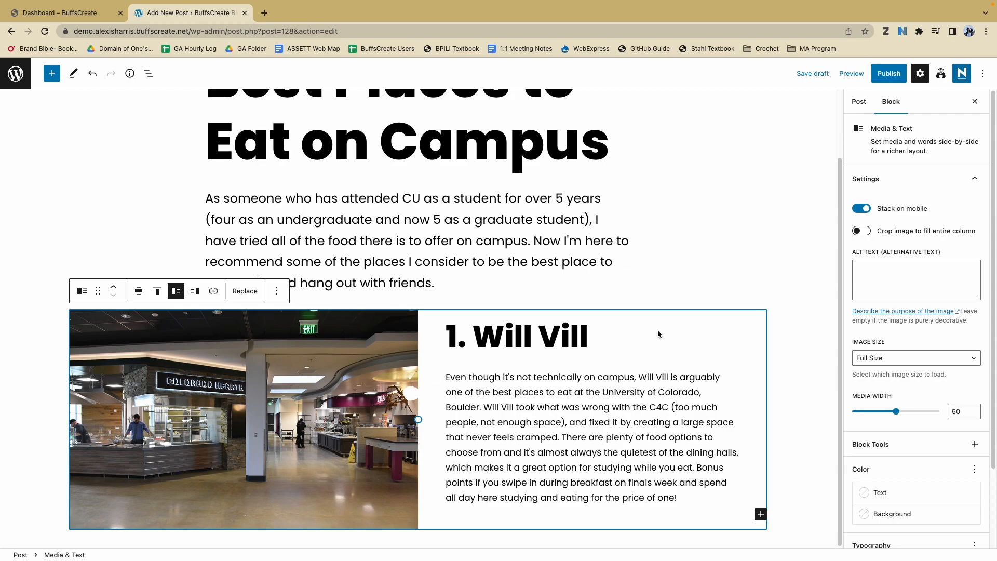
scroll(915, 255, "down", 1)
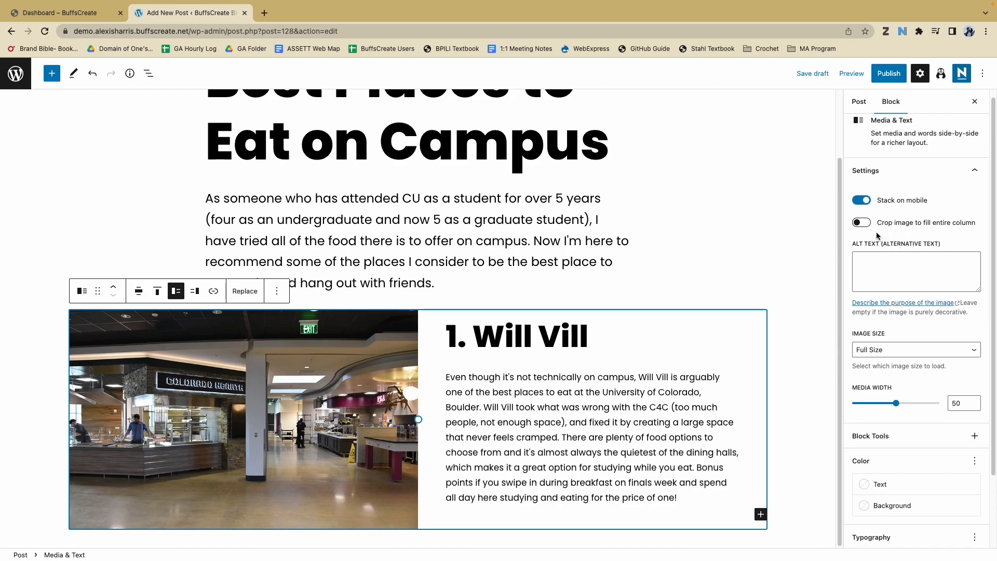
left_click(862, 224)
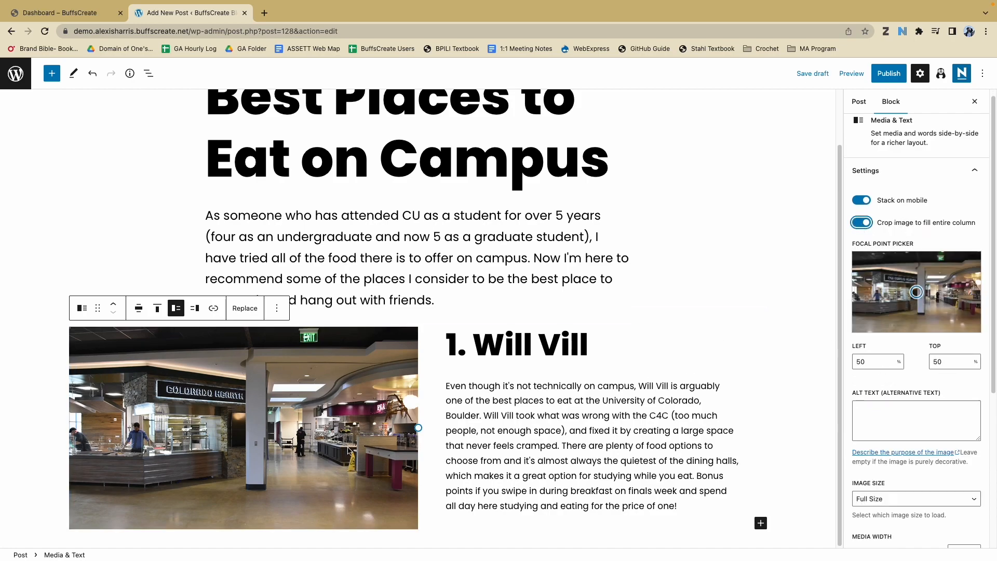
scroll(914, 385, "down", 1)
left_click_drag(418, 428, 371, 431)
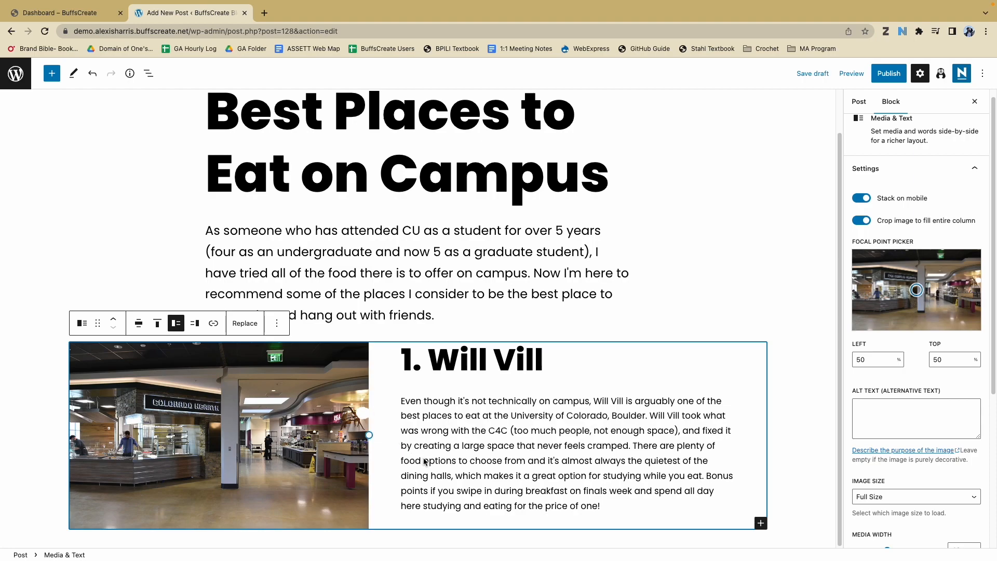
Step: Preview the post in a new tab, examine its title banner, intro and Will Vill section, and return to the editor
left_click(851, 73)
left_click(780, 168)
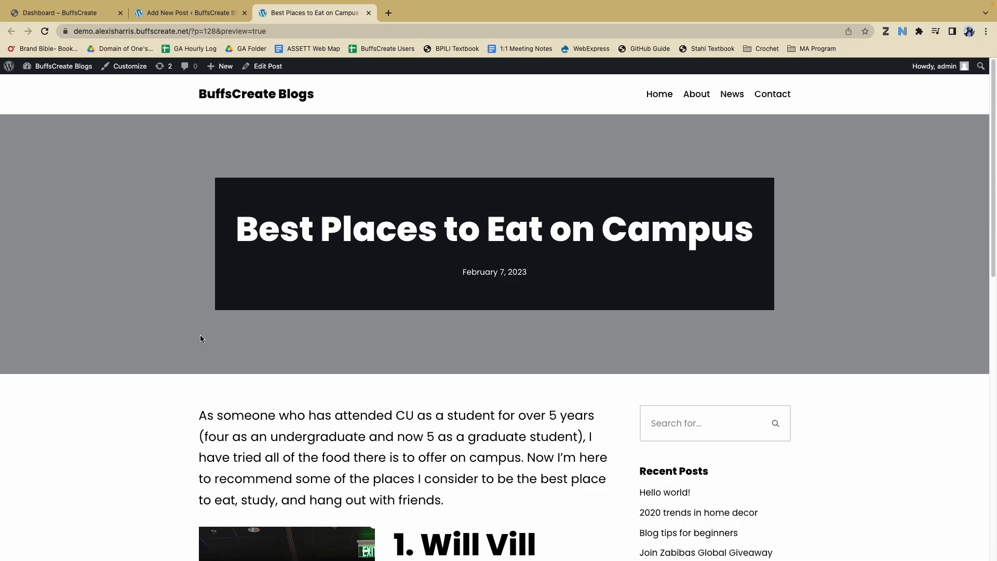
scroll(263, 430, "down", 1)
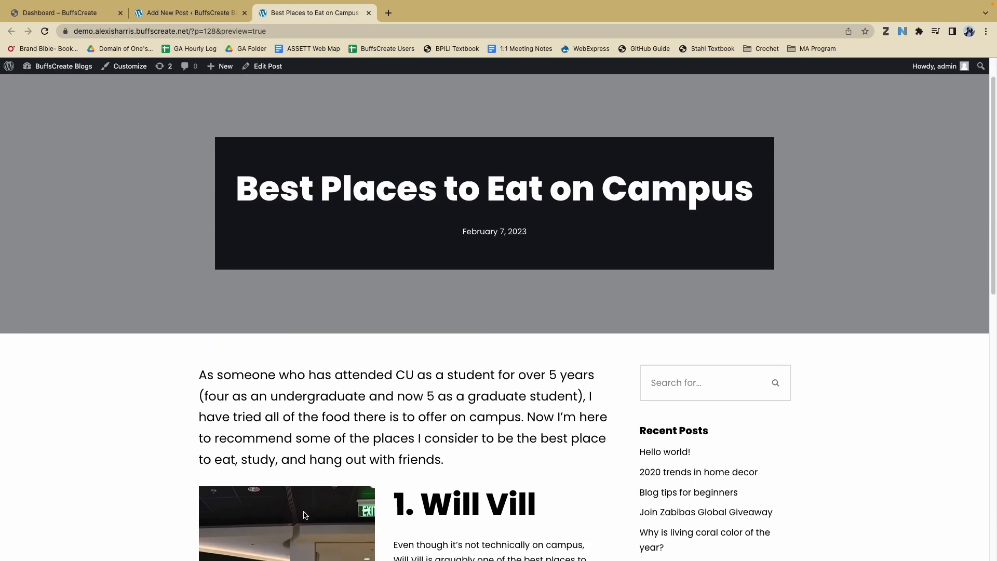
scroll(305, 515, "down", 3)
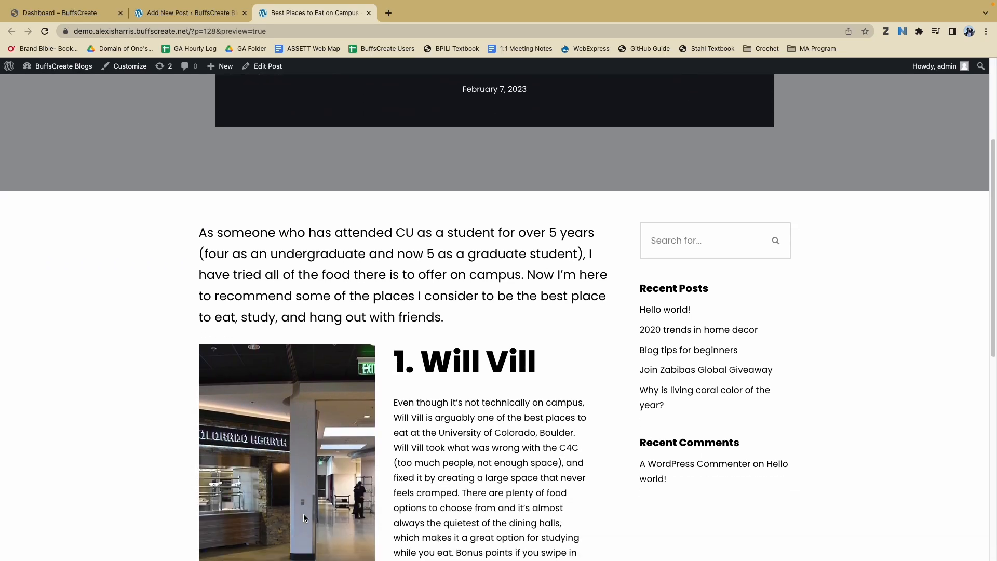
scroll(305, 516, "down", 8)
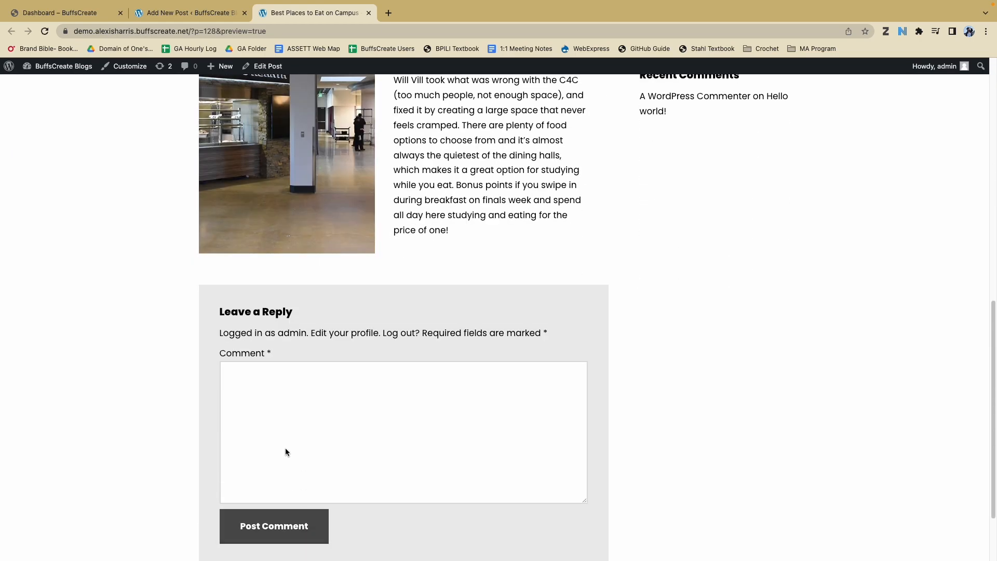
scroll(648, 434, "up", 5)
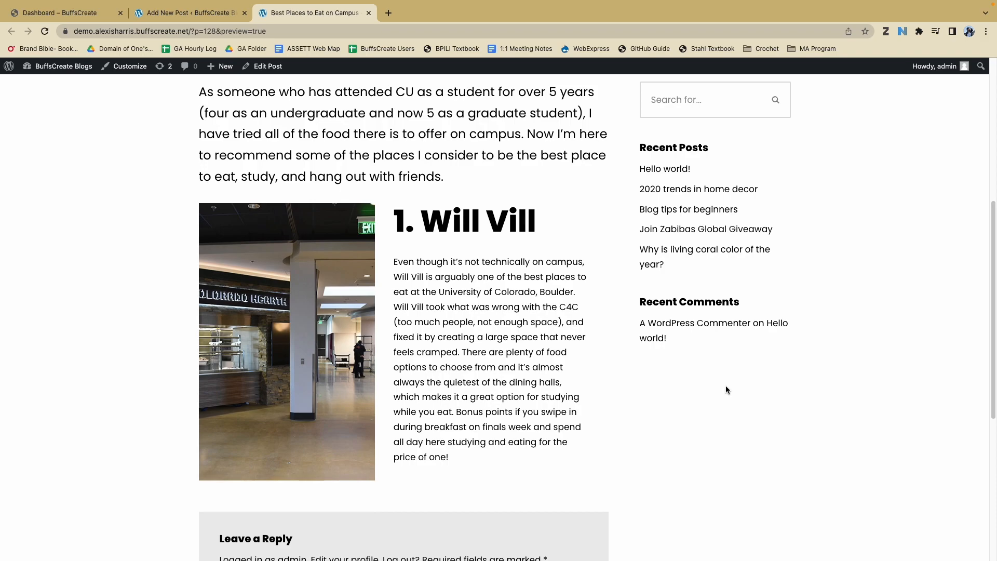
scroll(675, 130, "up", 6)
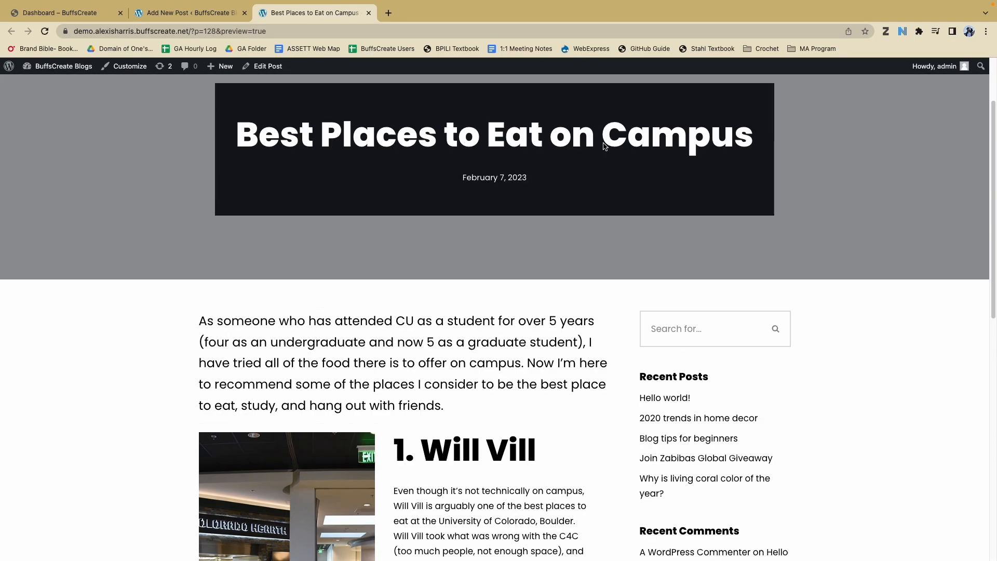
left_click(275, 67)
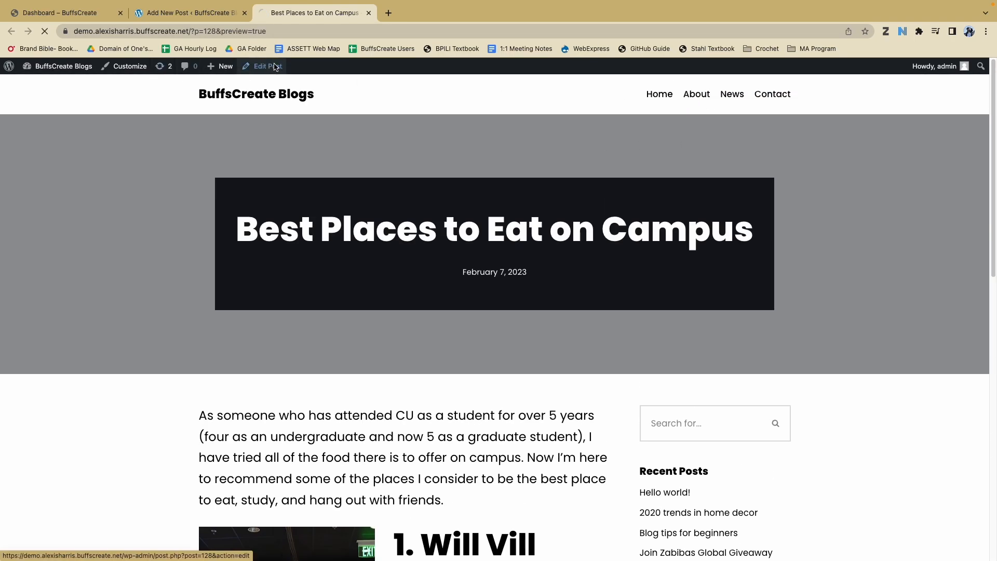
left_click(369, 13)
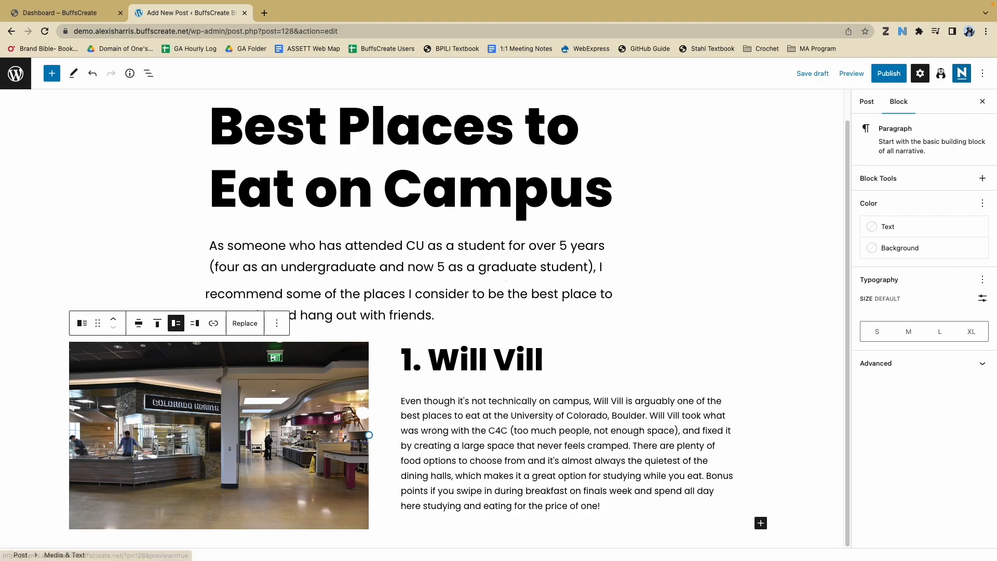
Step: Open the form for a new category in the post settings and name the category Student Life
left_click(866, 104)
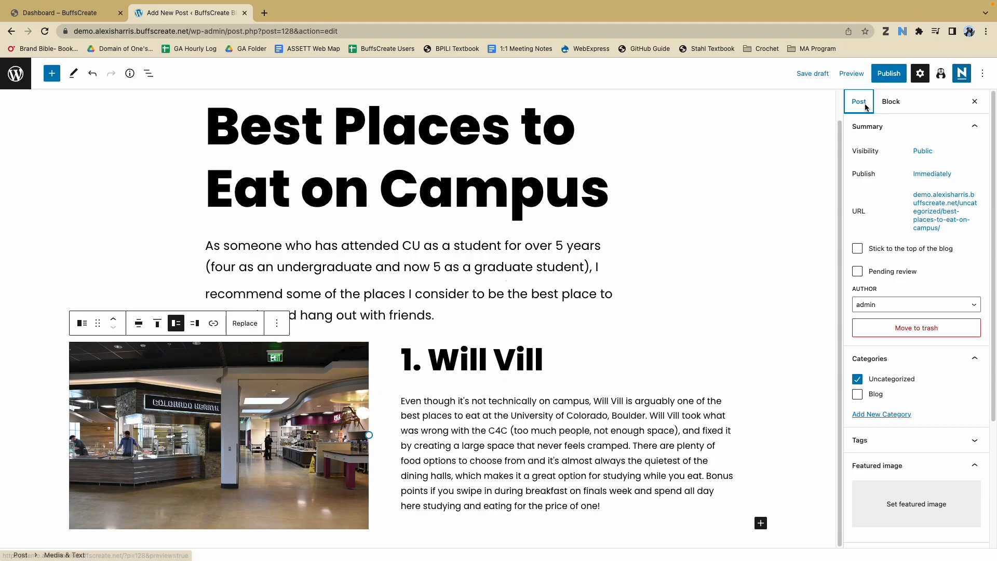
scroll(868, 307, "down", 2)
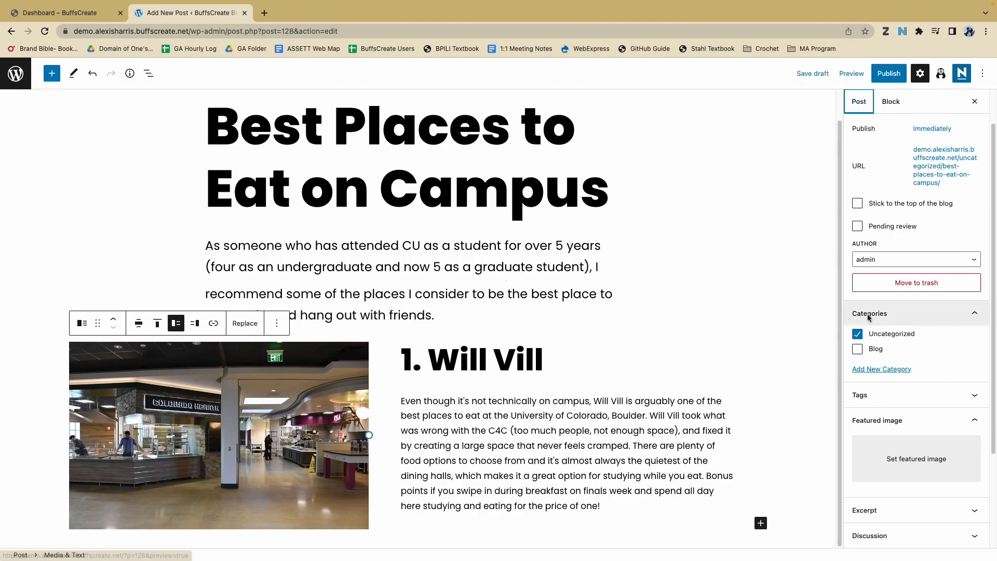
left_click(869, 369)
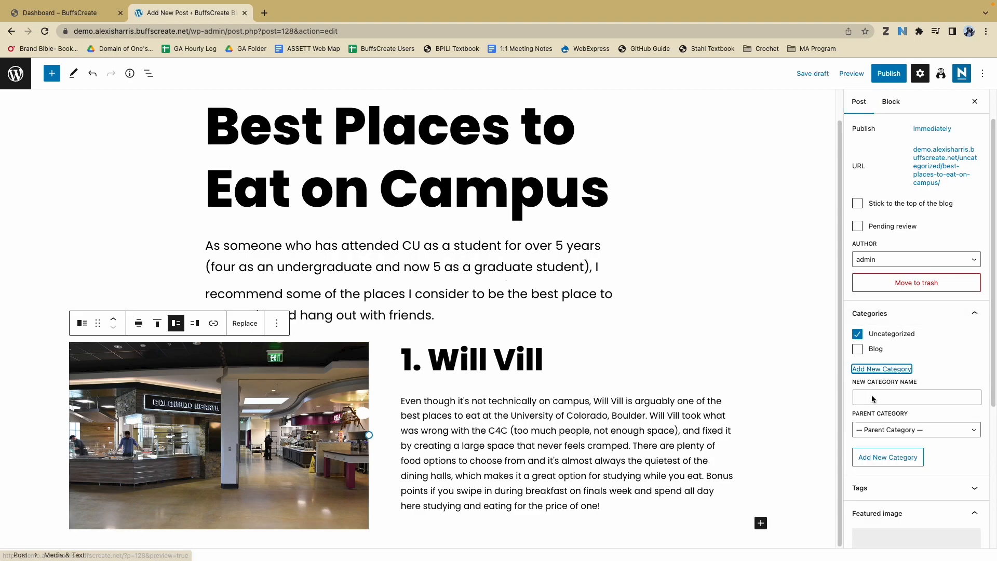
left_click(873, 399)
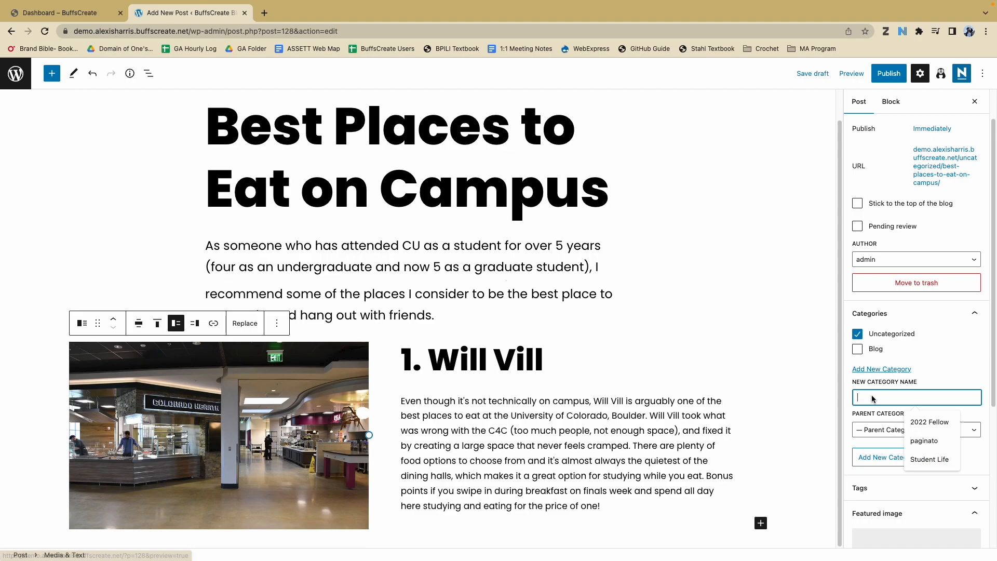
type("Student")
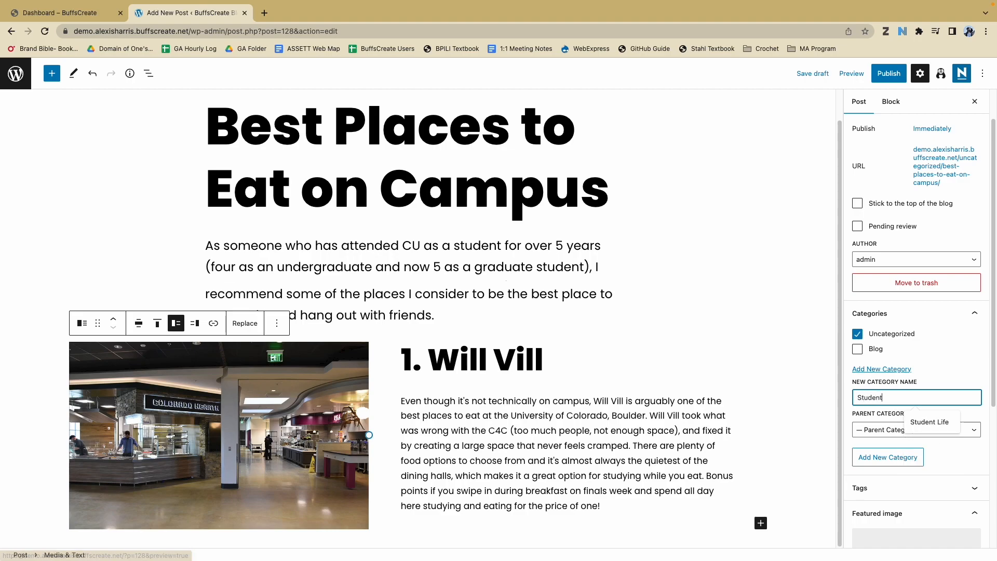
type(" Life")
Step: Try Blog as the parent of the Student Life category, and reset the parent selection
left_click(869, 430)
left_click(870, 457)
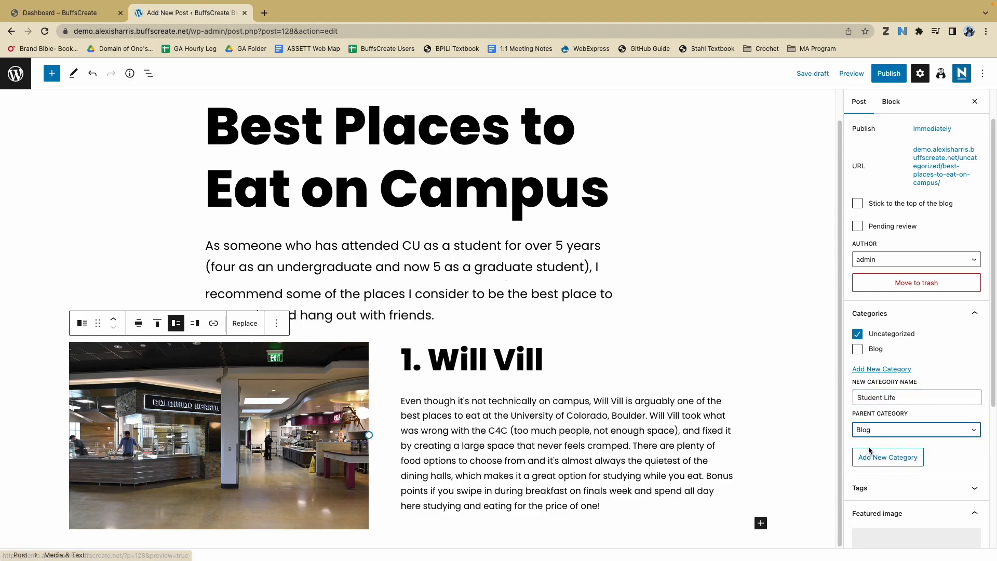
left_click(871, 430)
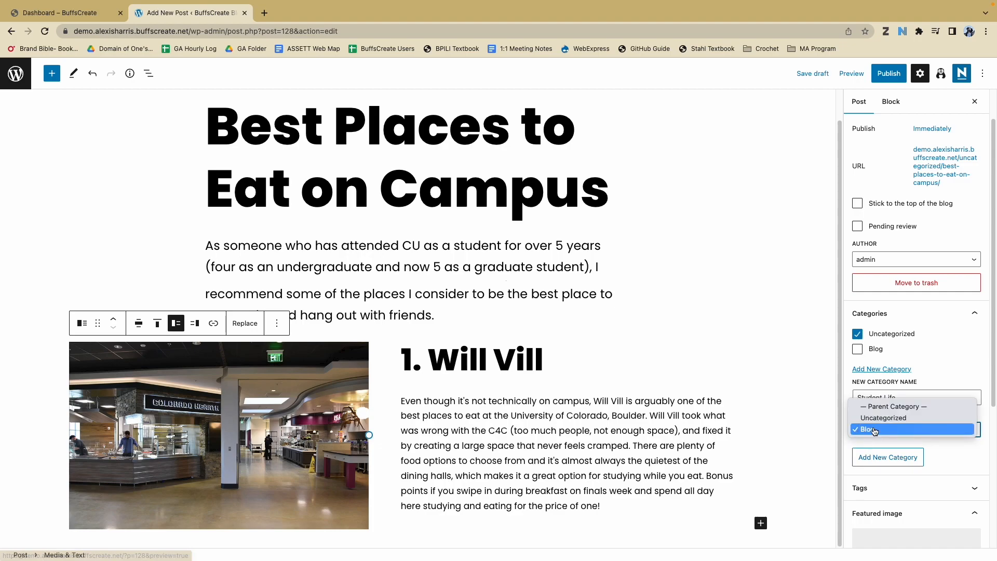
left_click(875, 408)
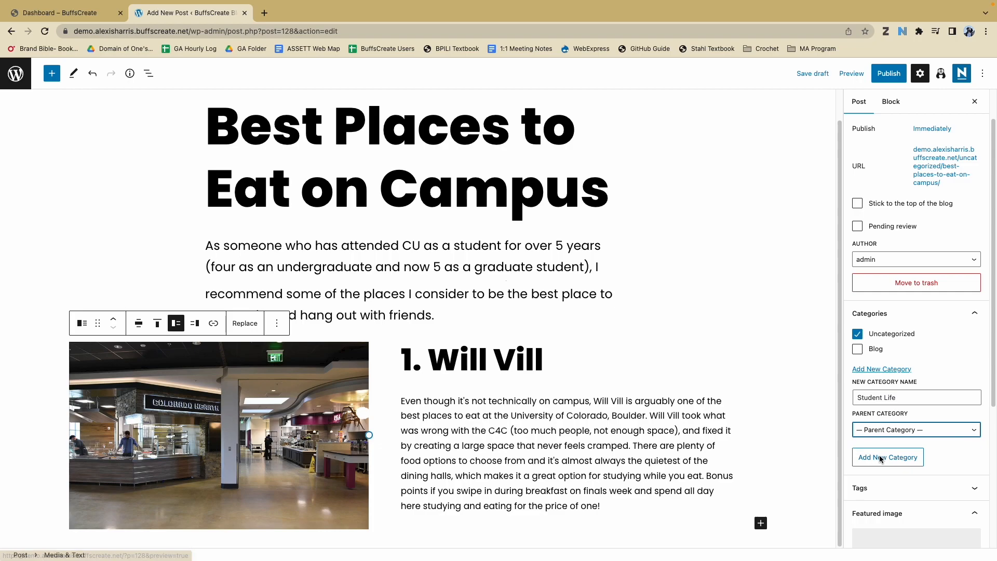
Step: Upload willvill.jpeg and set it as the post's featured image
scroll(880, 455, "down", 2)
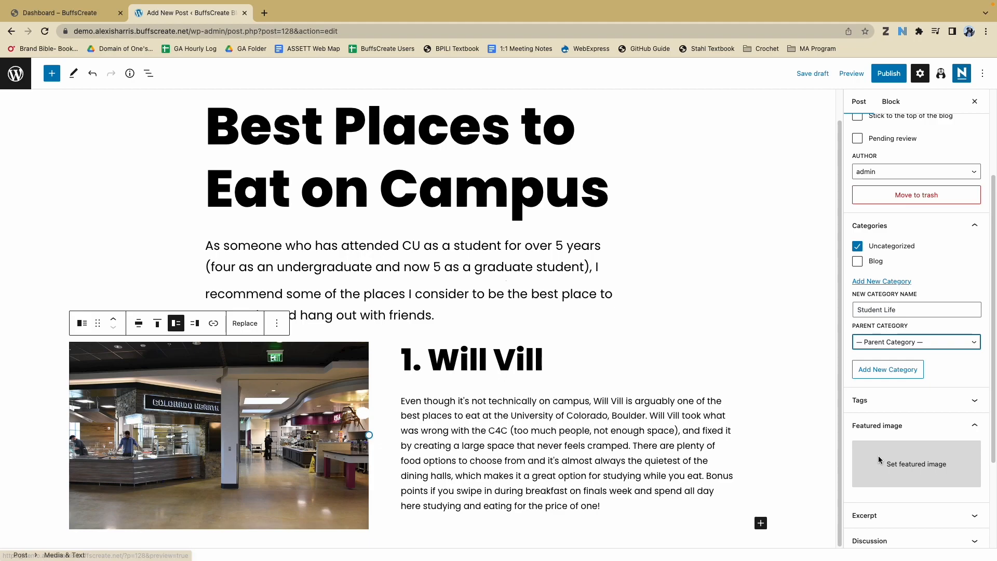
left_click(878, 457)
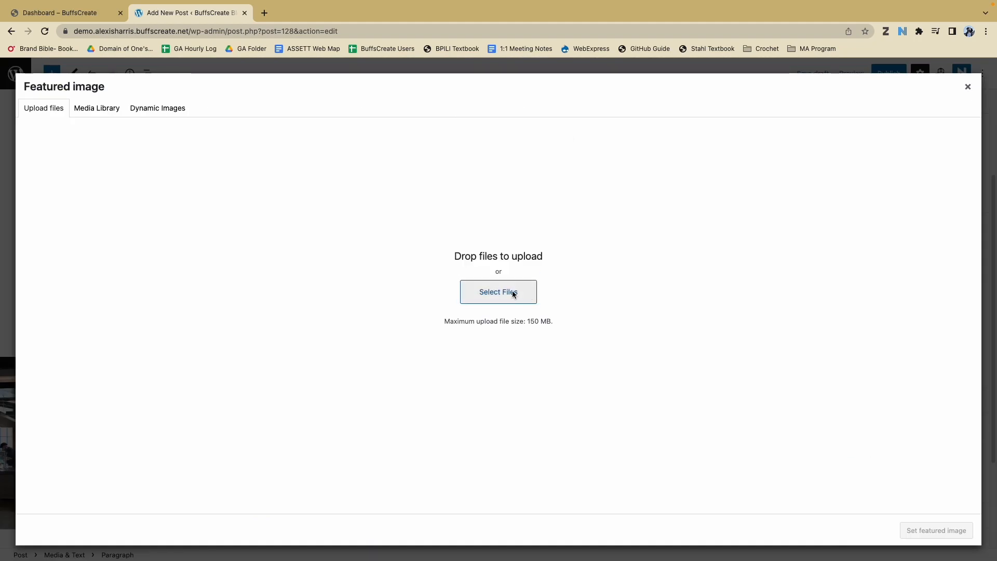
left_click(512, 292)
left_click(418, 242)
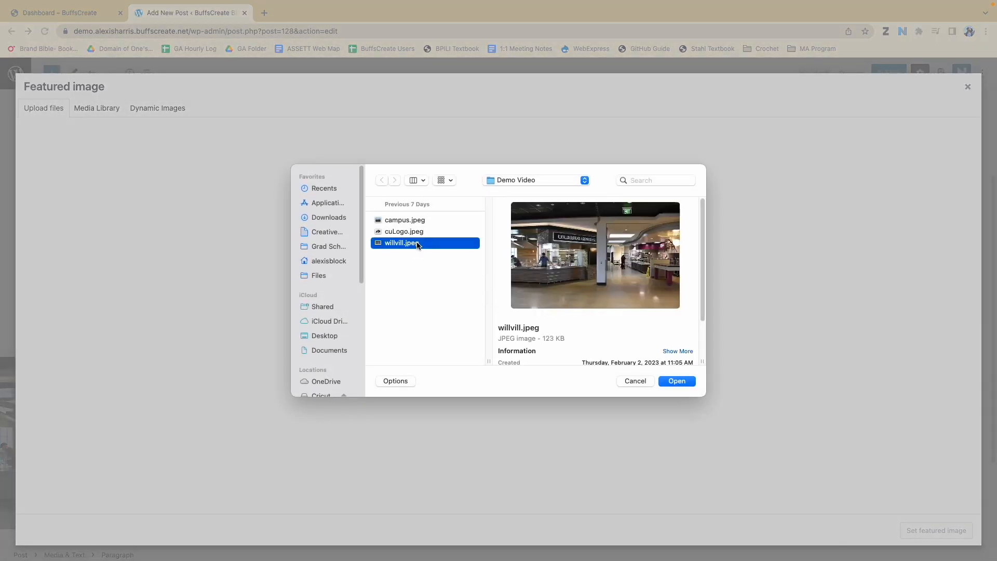
left_click(678, 381)
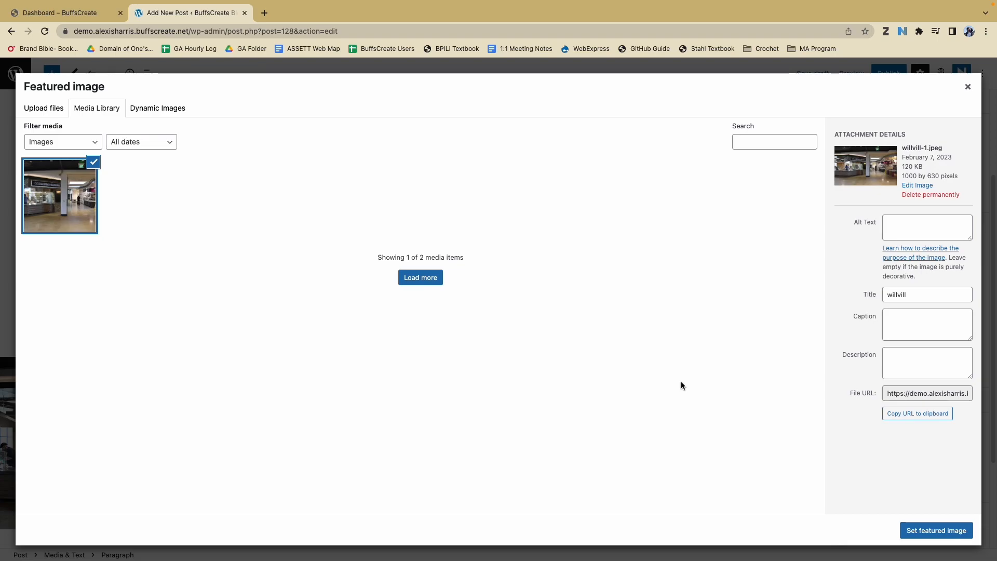
left_click(915, 530)
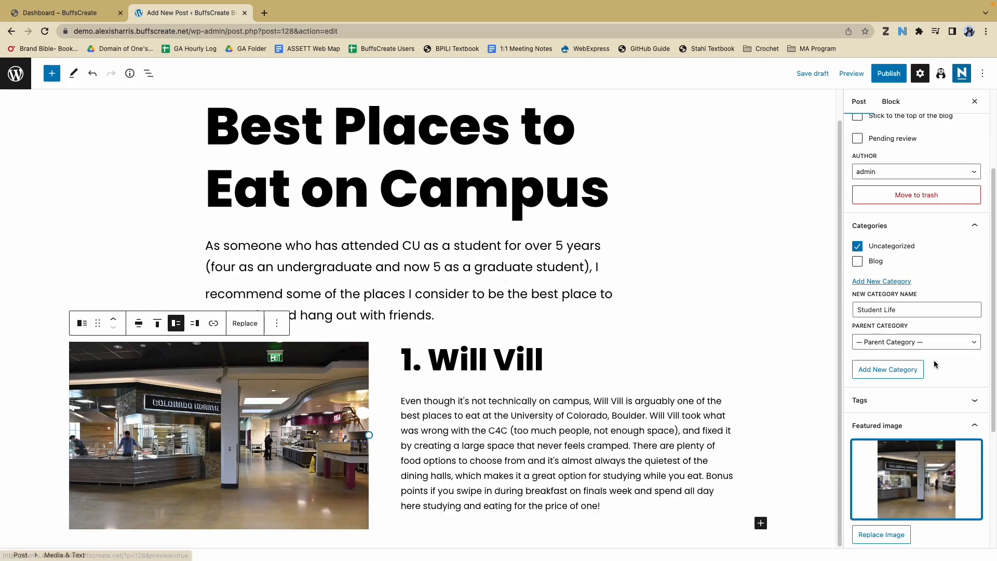
Step: Publish the Best Places to Eat on Campus post, accepting the pre-publish settings as they are
scroll(941, 365, "down", 1)
scroll(941, 365, "down", 5)
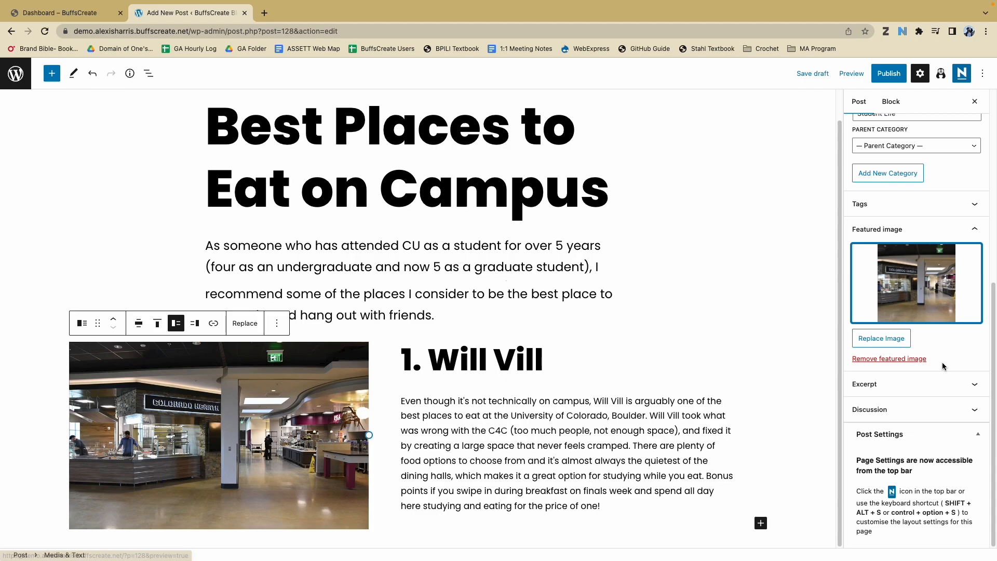
left_click(889, 73)
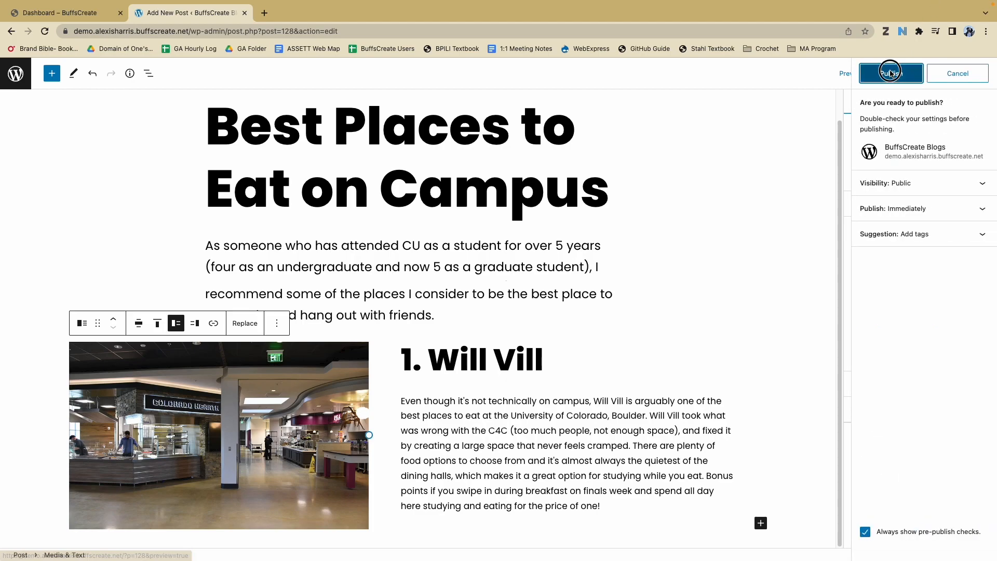
left_click(890, 72)
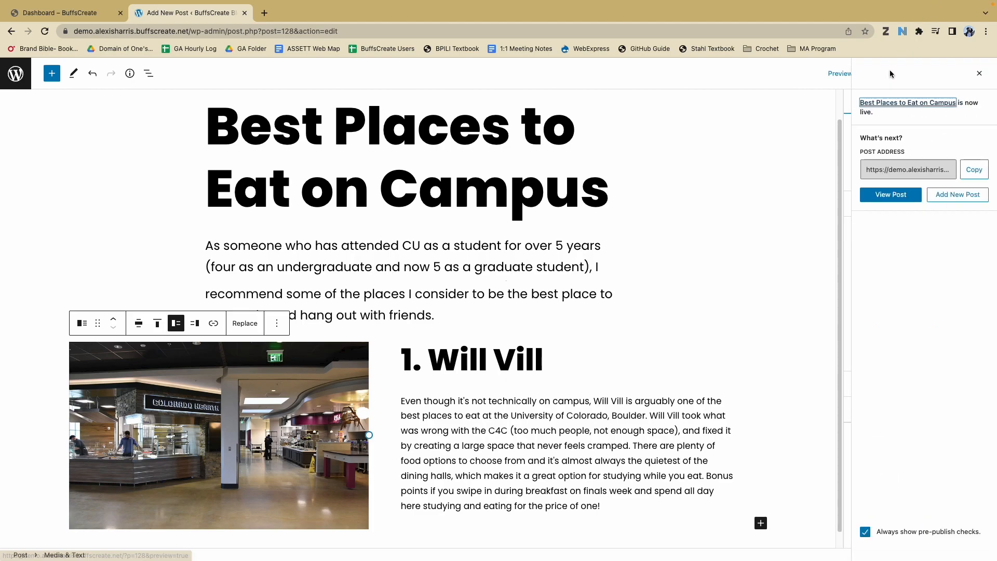
Step: Open the published post and examine its title banner, intro, Will Vill section and sidebar
left_click(891, 199)
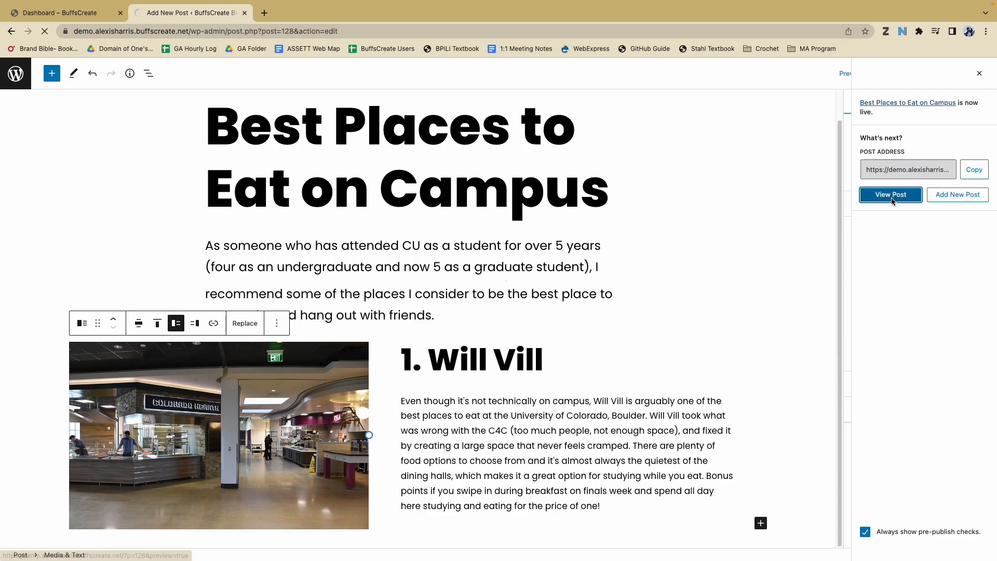
scroll(574, 394, "down", 3)
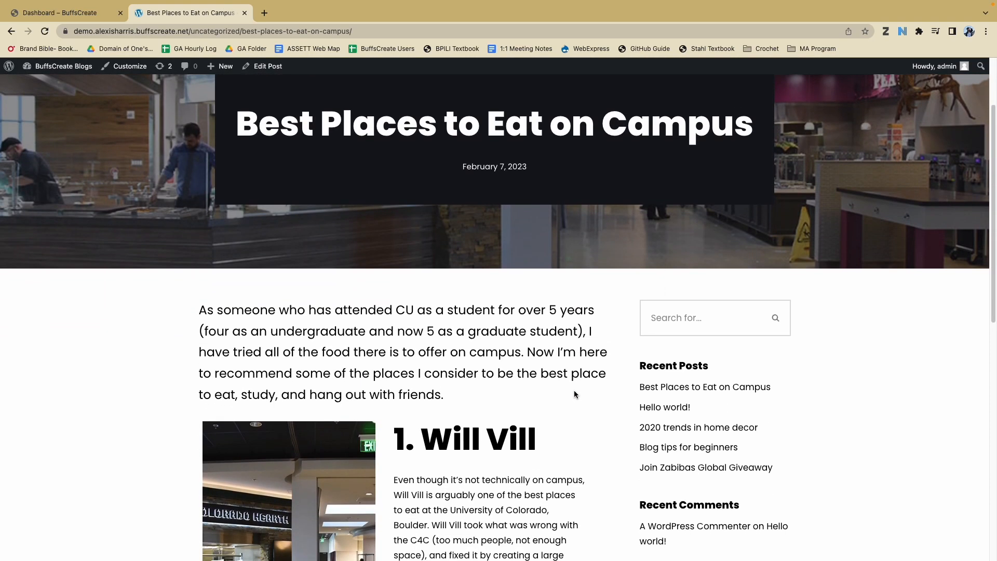
scroll(574, 393, "down", 5)
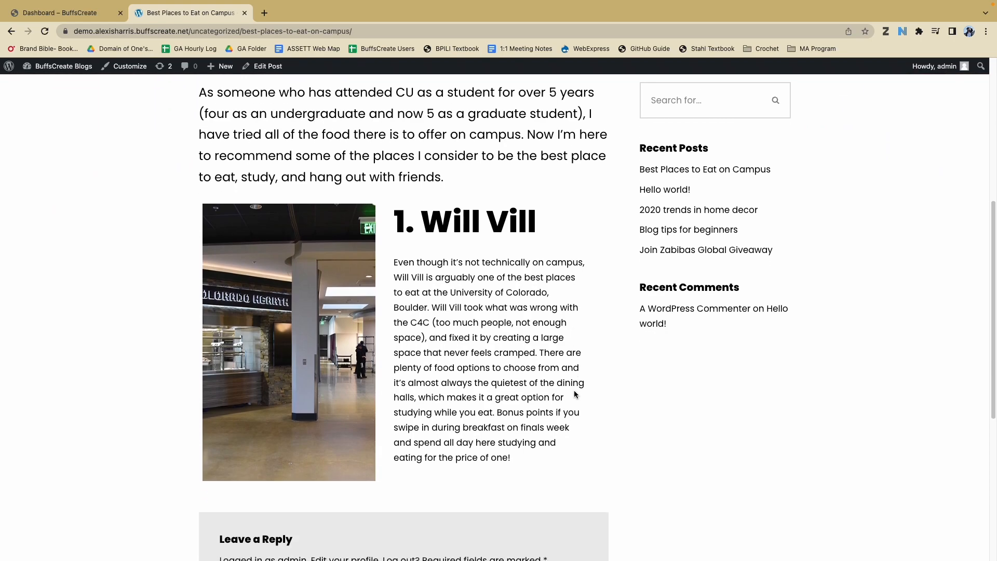
scroll(574, 393, "down", 1)
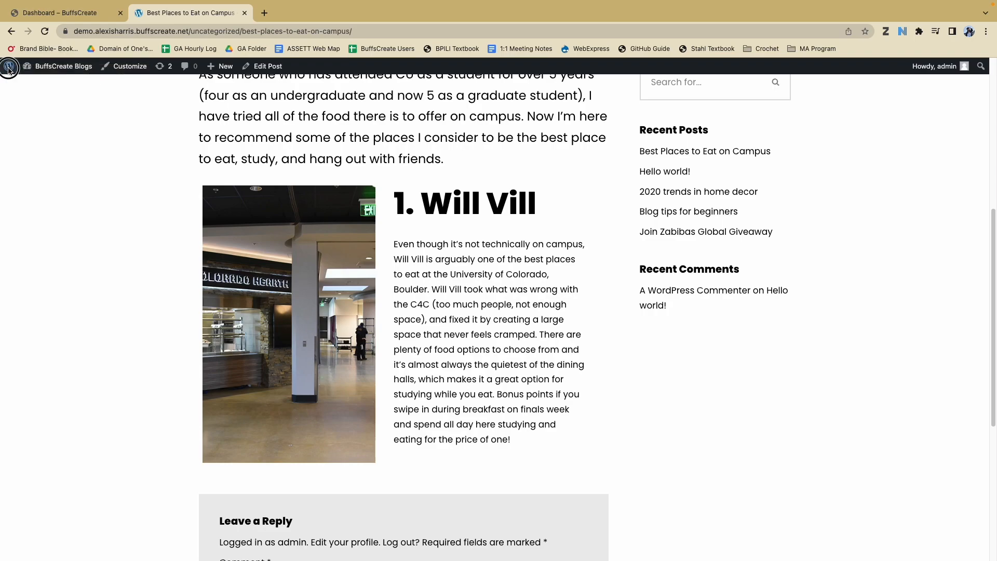
Step: Go back to the site's admin area, create a new page and title it "My Blog Posts"
left_click(9, 70)
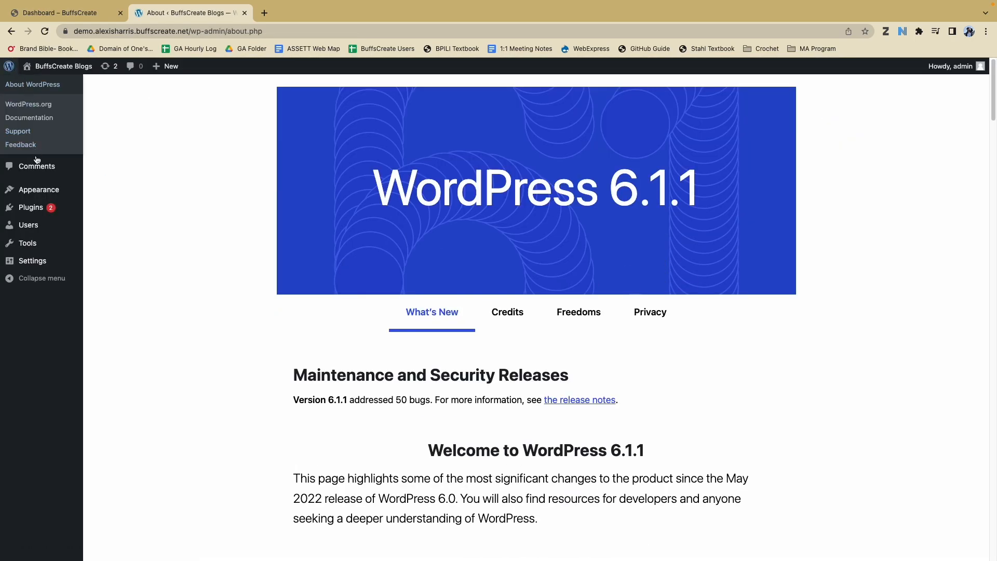
left_click(48, 156)
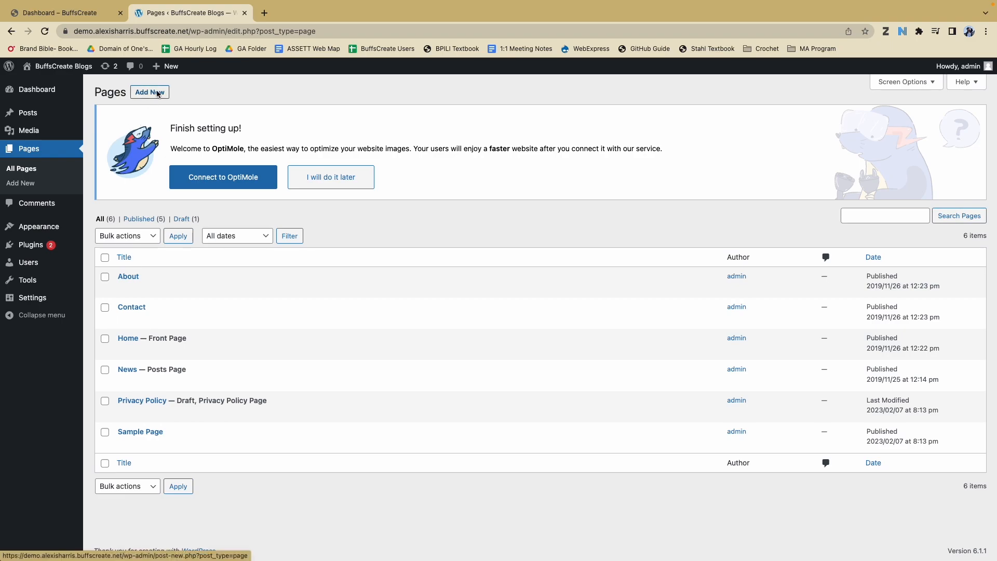
left_click(158, 94)
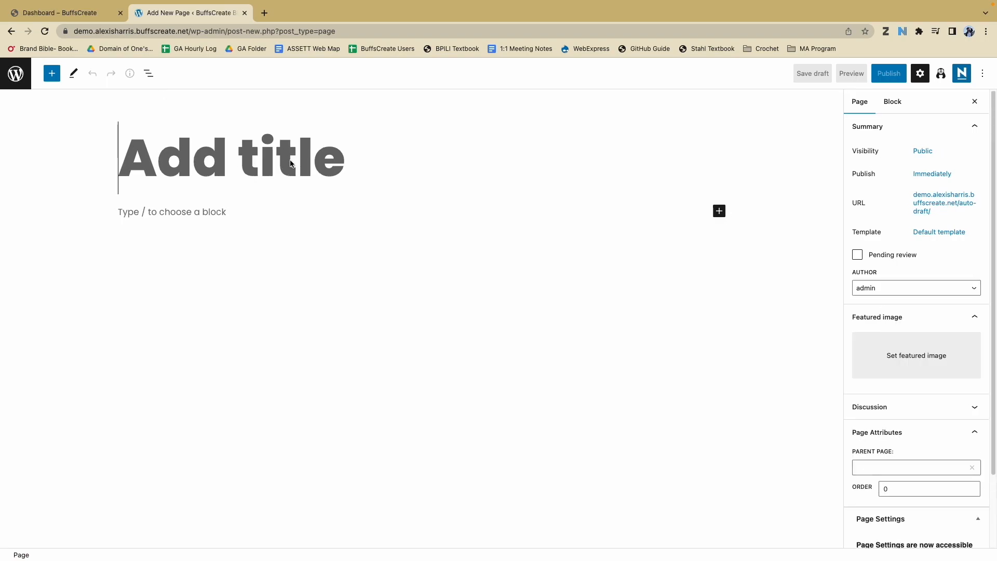
type("My")
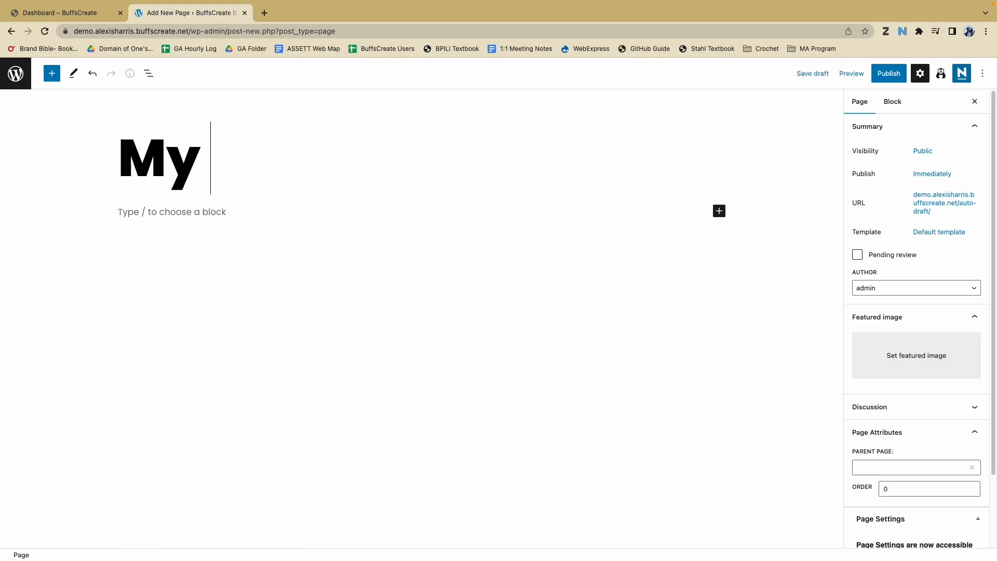
type(" Blog")
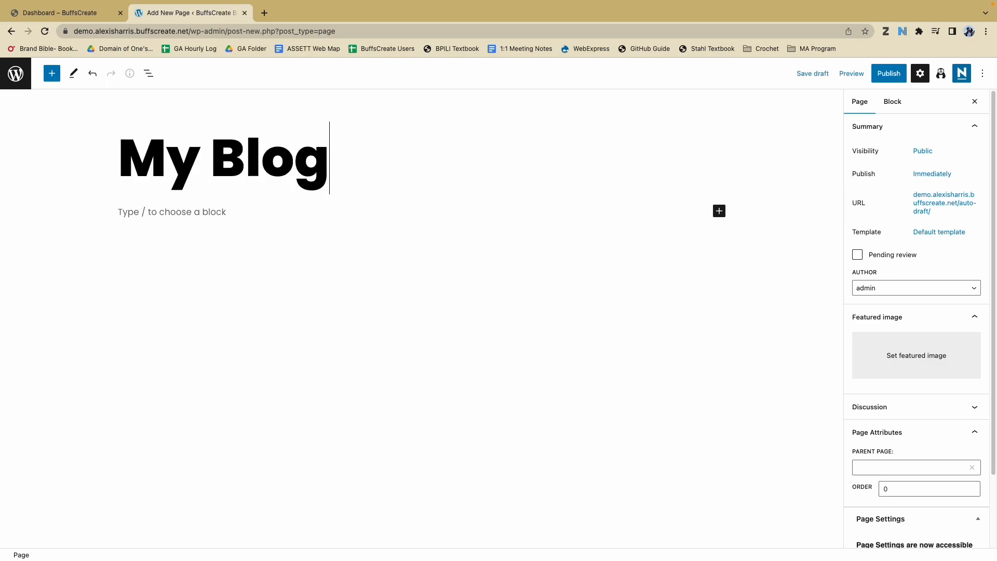
type("s")
key("BackSpace")
type("Posts")
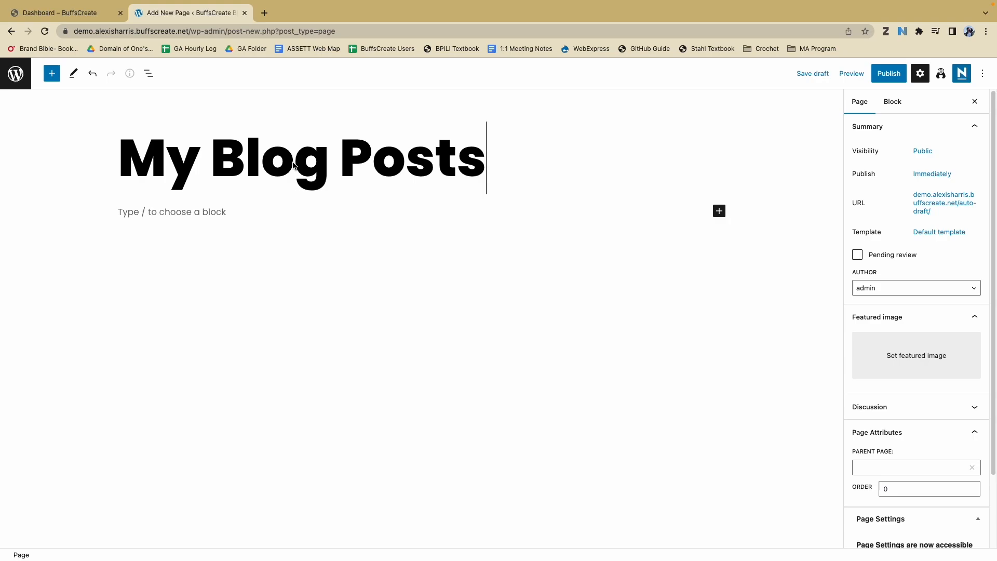
Step: Enter the page intro "This is a place where I write all about CU, from Student Life to Classes to Tips and Tricks for College Students."
left_click(235, 219)
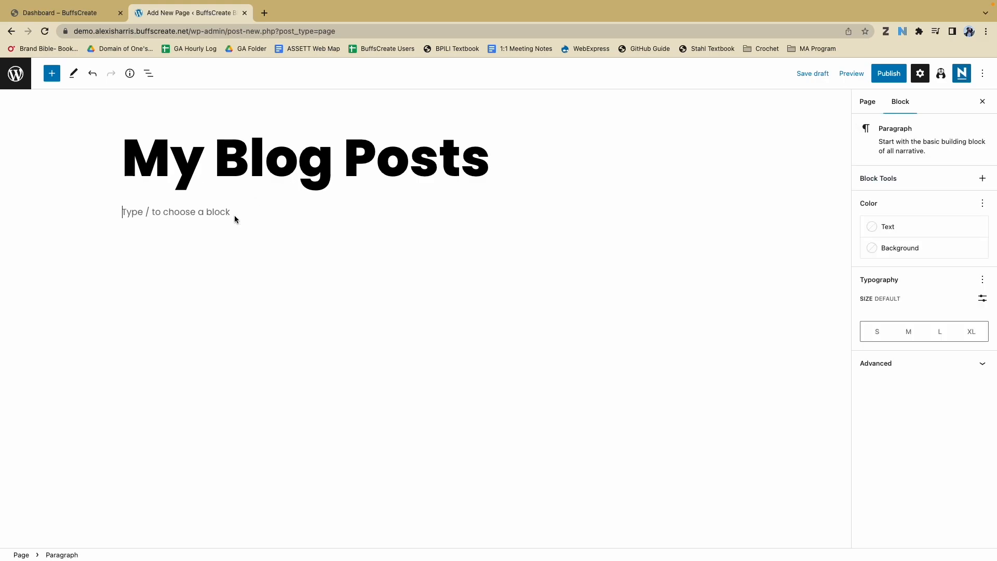
type("This i")
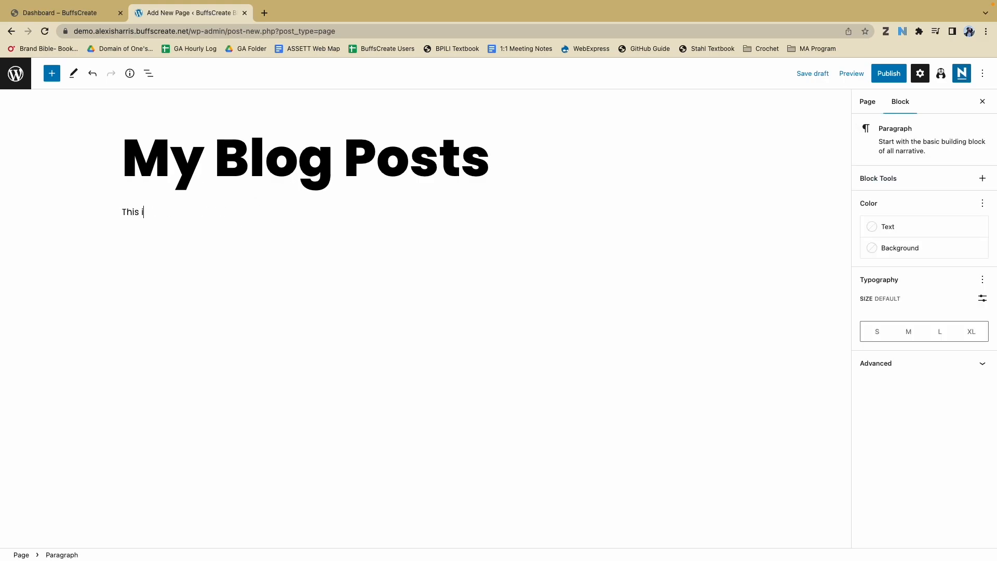
type("s a place where I write all about CU, from")
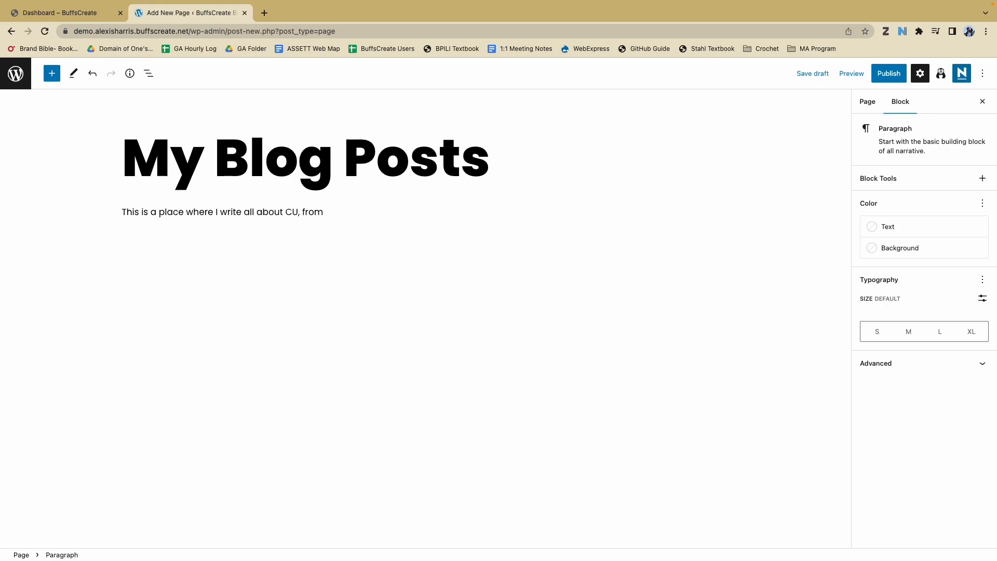
type(" Student Life to Classes to Tips and Tricks for Co")
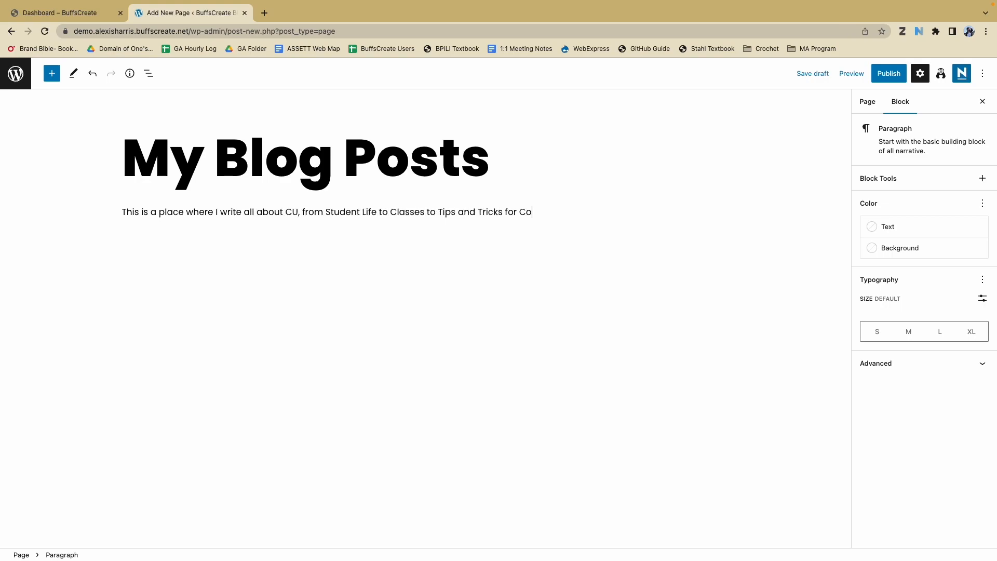
type("llege Students.")
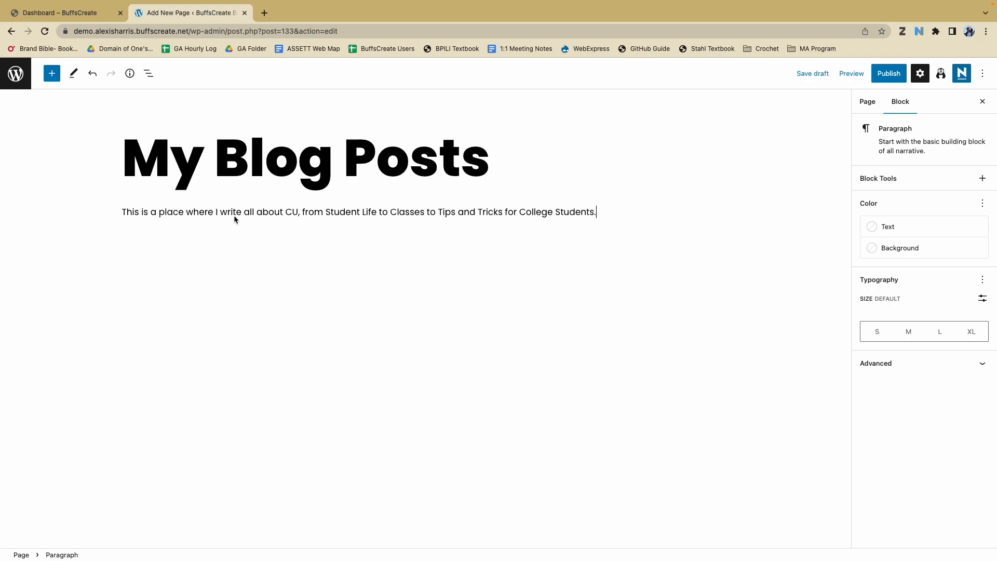
Step: Publish the My Blog Posts page and look over its live version from header to footer
left_click(896, 78)
left_click(897, 81)
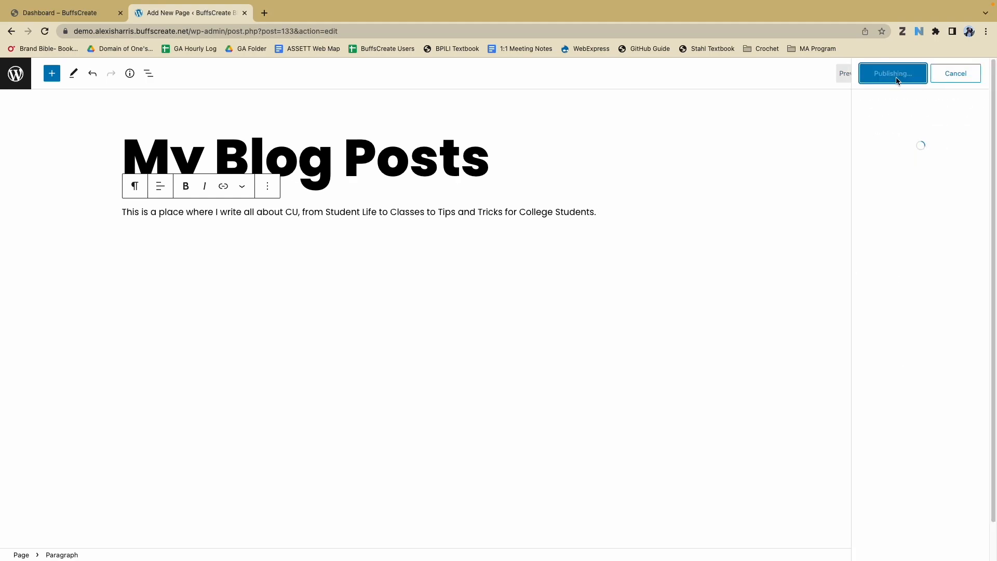
left_click(896, 187)
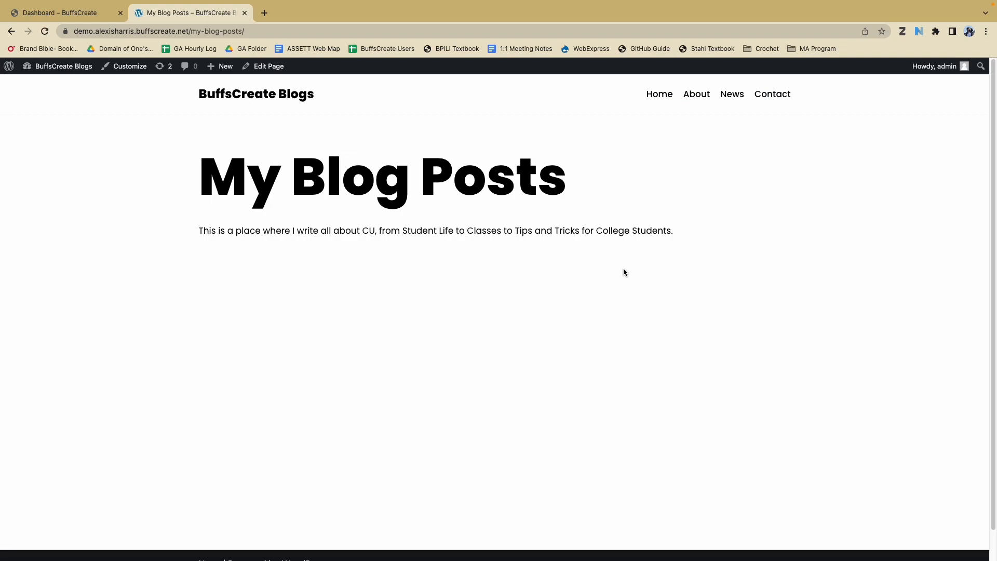
scroll(503, 407, "down", 1)
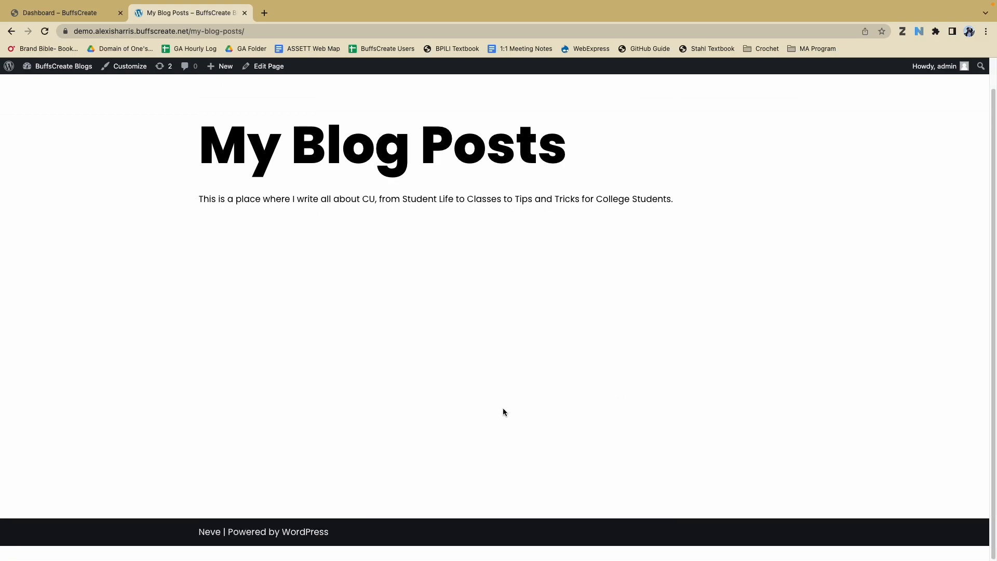
scroll(502, 407, "up", 1)
scroll(502, 411, "down", 1)
scroll(503, 411, "up", 1)
scroll(502, 411, "down", 1)
scroll(502, 410, "up", 1)
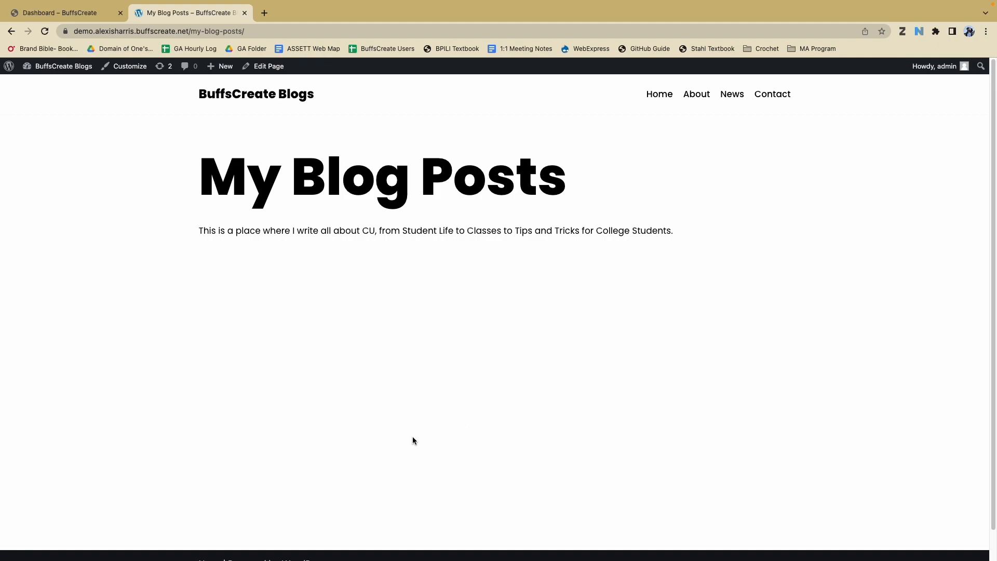
Step: In the site's reading settings, set the posts page to My Blog Posts and save the changes
left_click(10, 68)
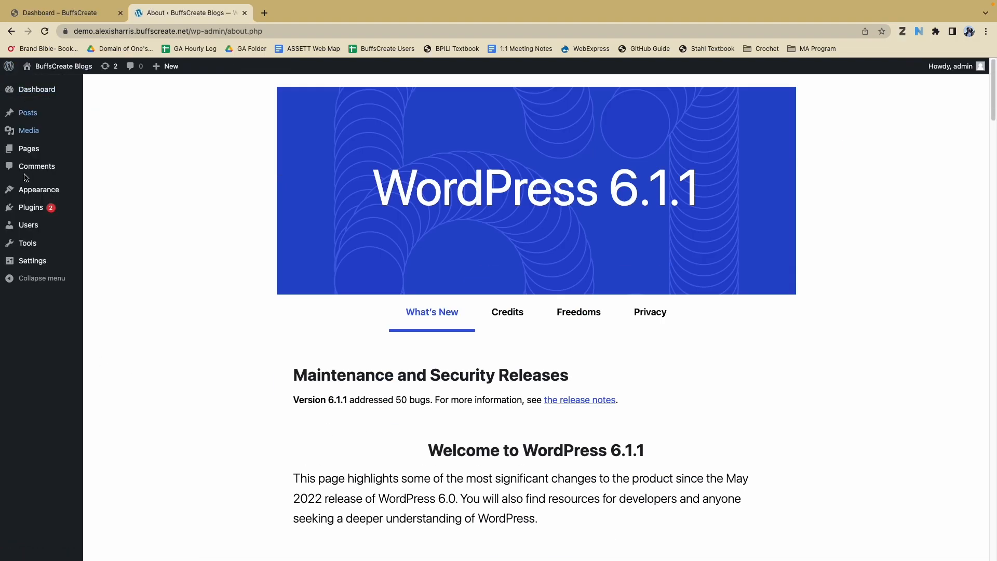
mouse_move(49, 266)
left_click(127, 294)
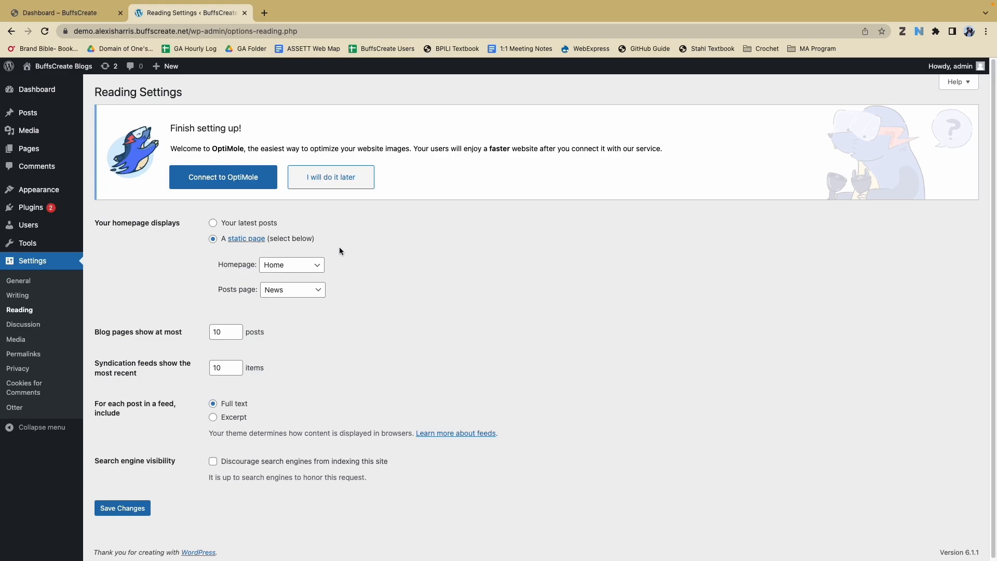
scroll(352, 269, "down", 1)
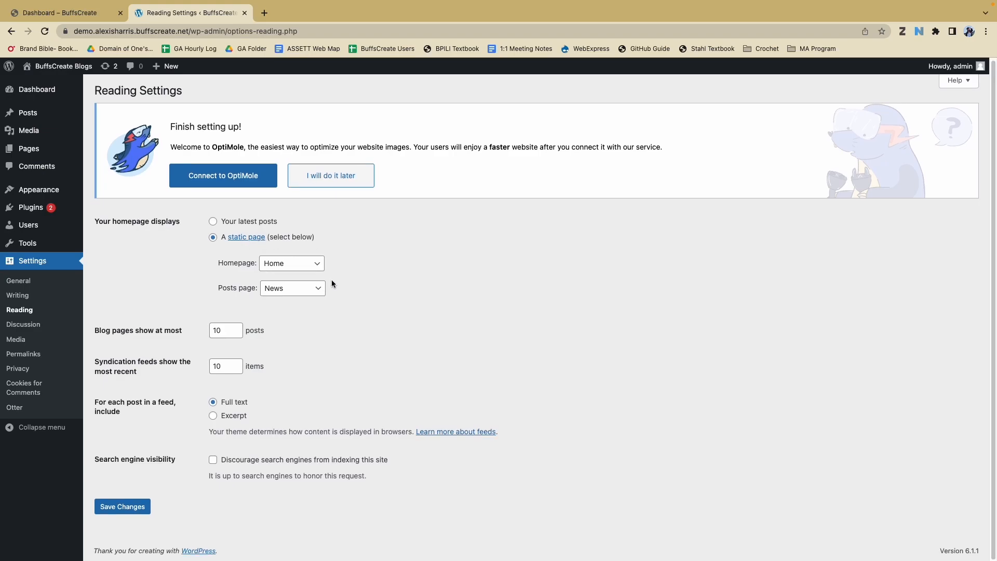
left_click(301, 288)
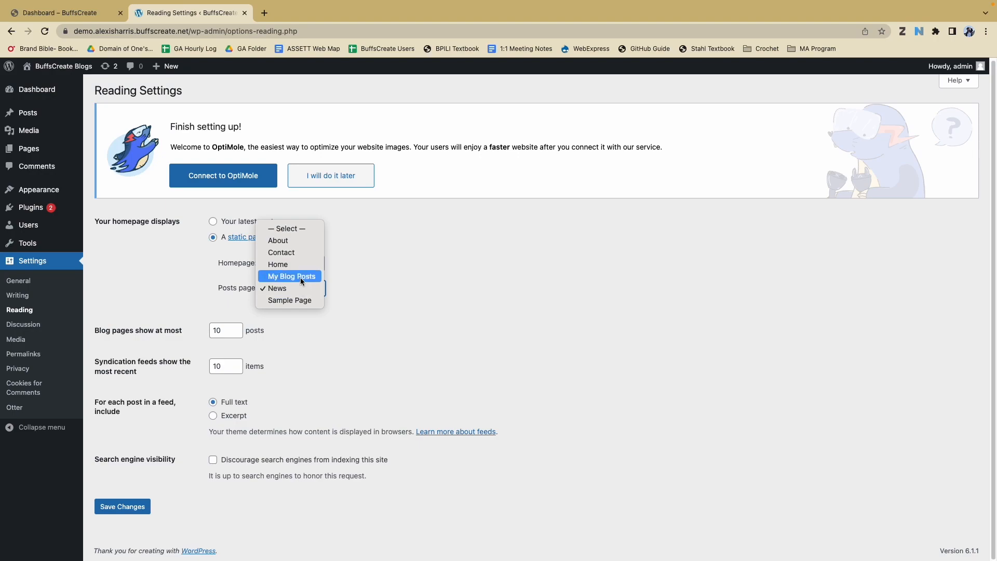
left_click(302, 278)
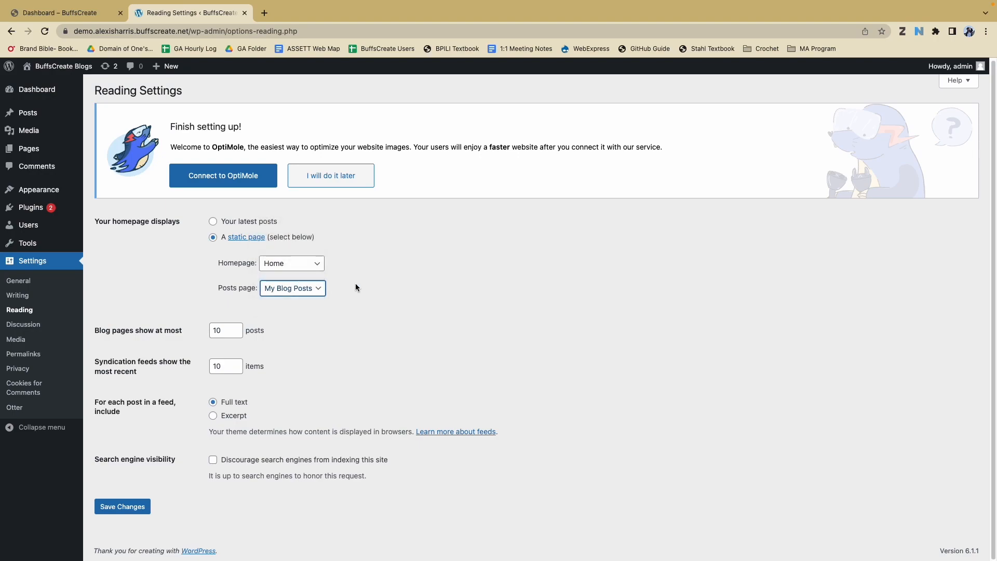
left_click(124, 507)
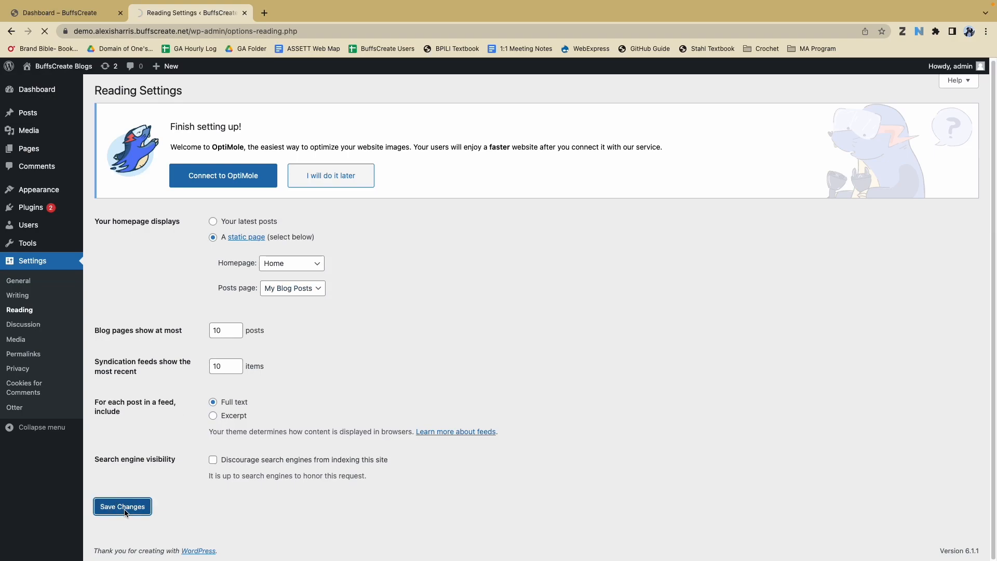
scroll(404, 370, "down", 1)
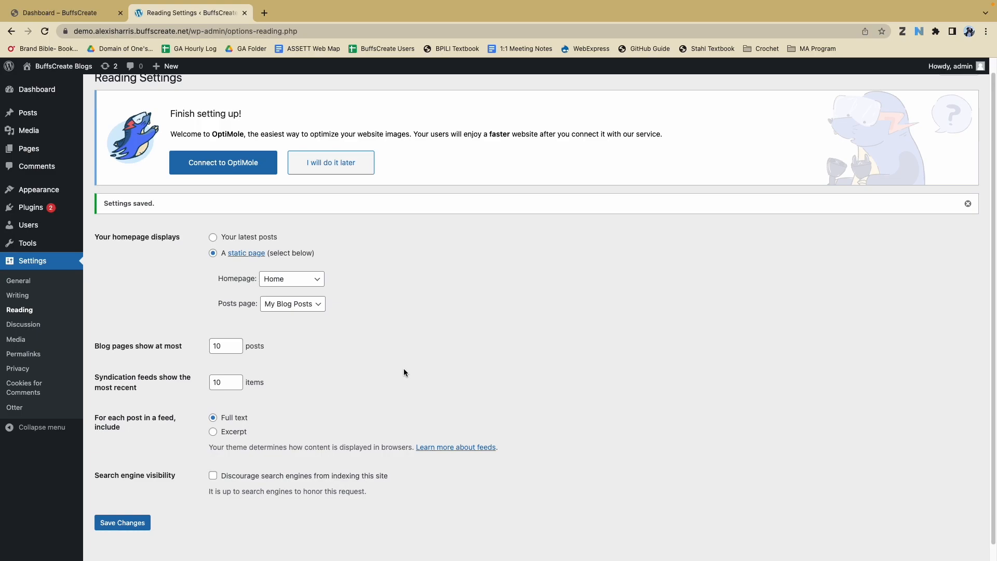
Step: Open the site's menu settings and add the My Blog Posts page to the blogger-gb-main-menu
mouse_move(57, 190)
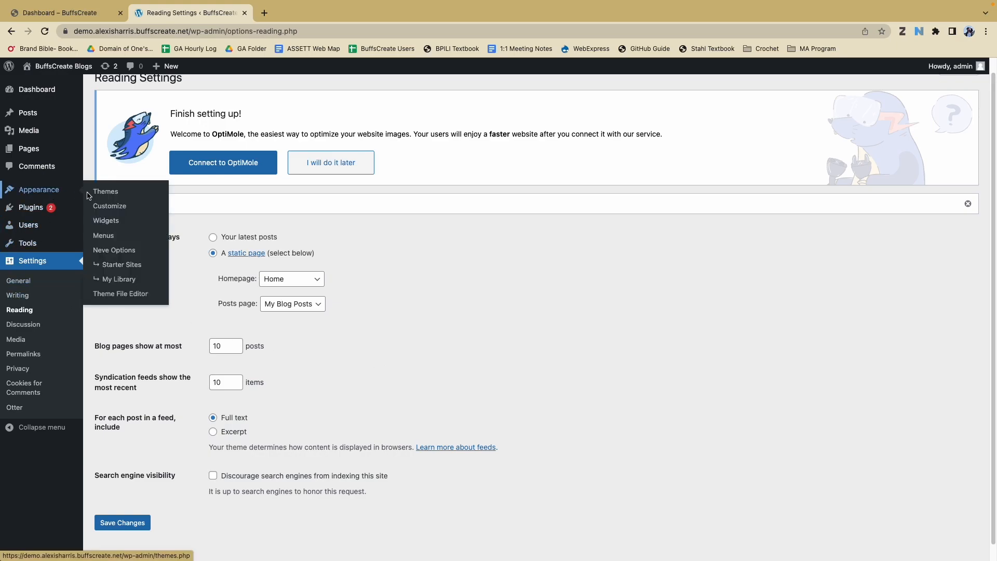
left_click(113, 240)
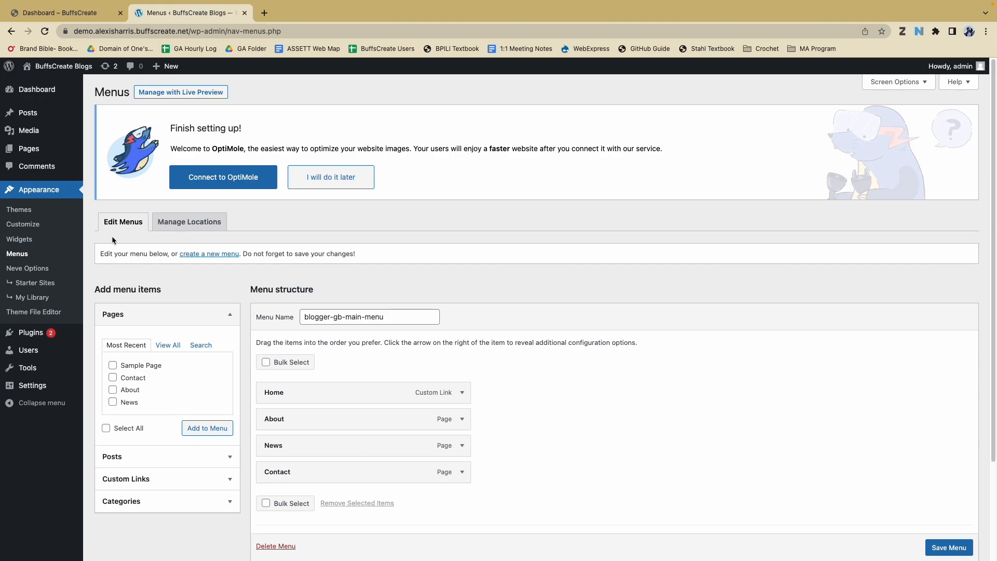
scroll(479, 403, "down", 2)
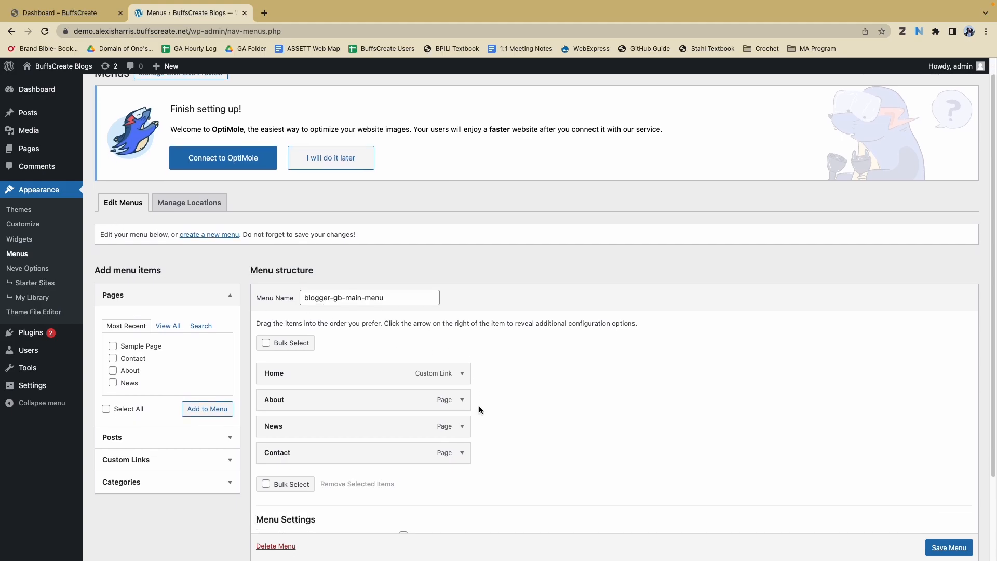
scroll(477, 406, "down", 3)
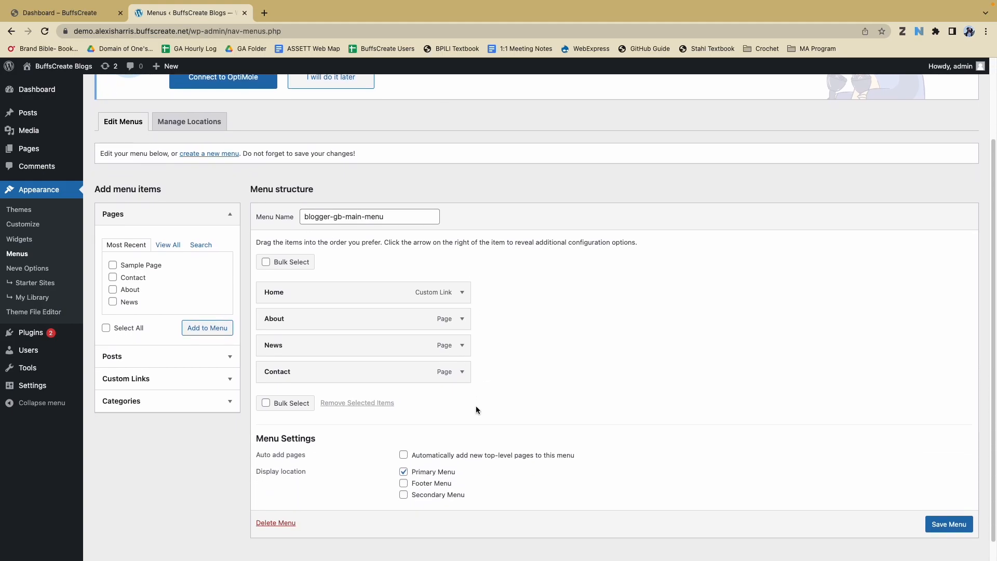
scroll(476, 409, "down", 1)
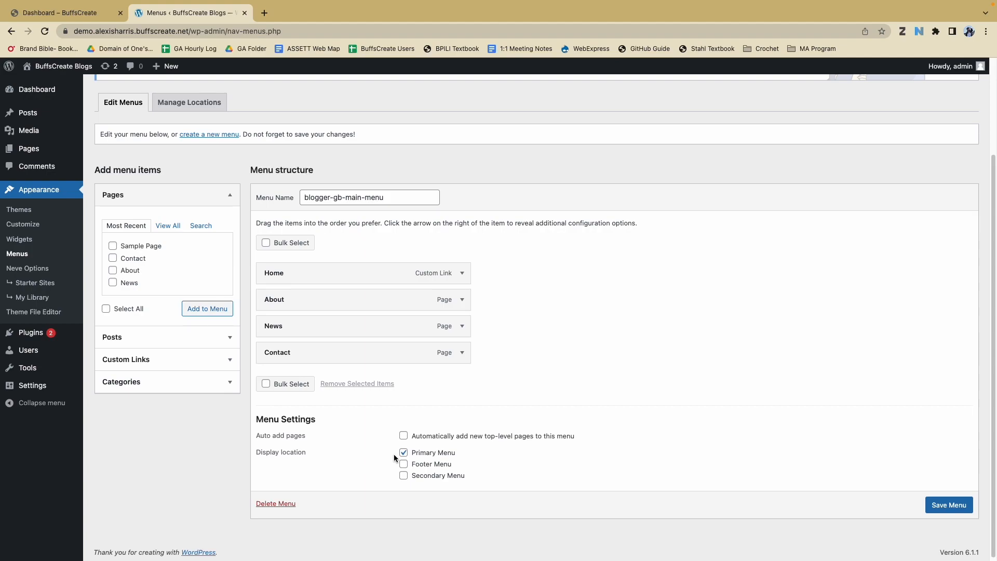
left_click(164, 225)
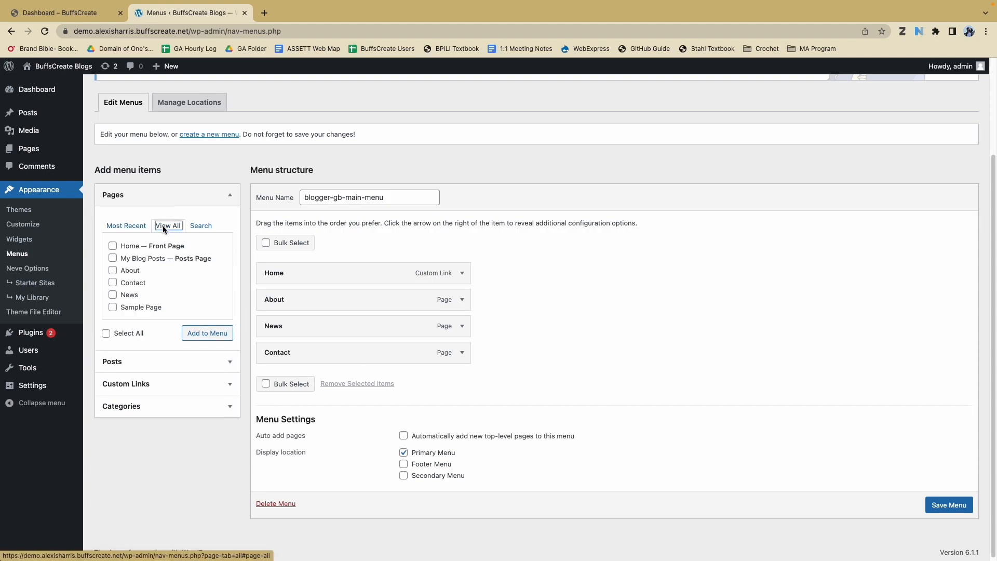
left_click(113, 259)
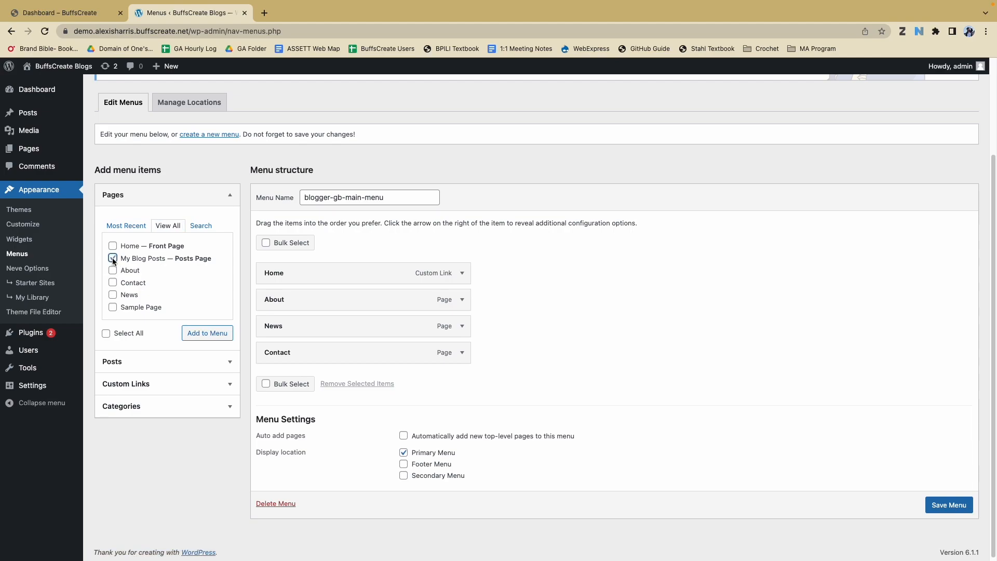
left_click(207, 334)
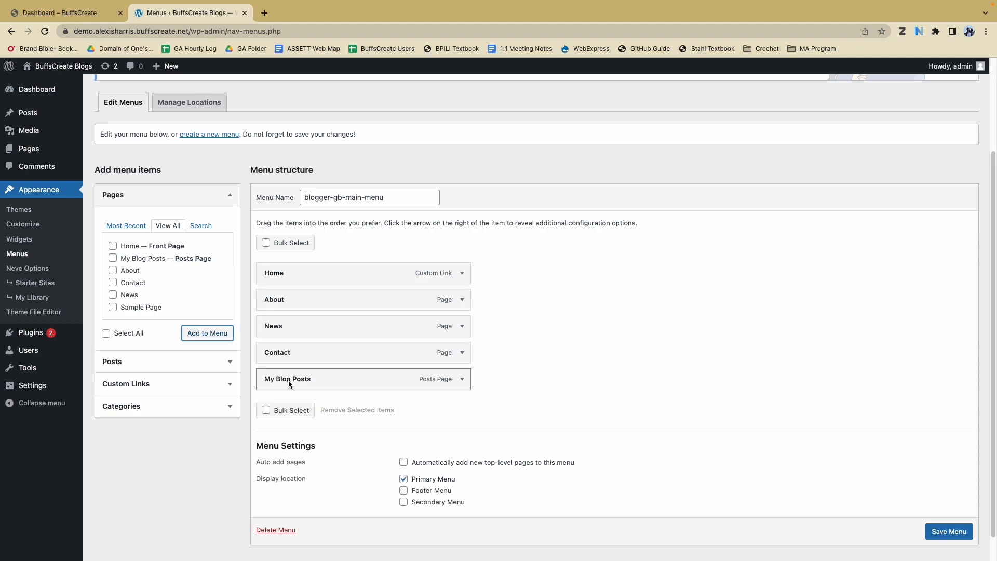
Step: Try nesting My Blog Posts as a sub item under News, and return it to the end of the menu at top level
left_click_drag(283, 383, 305, 349)
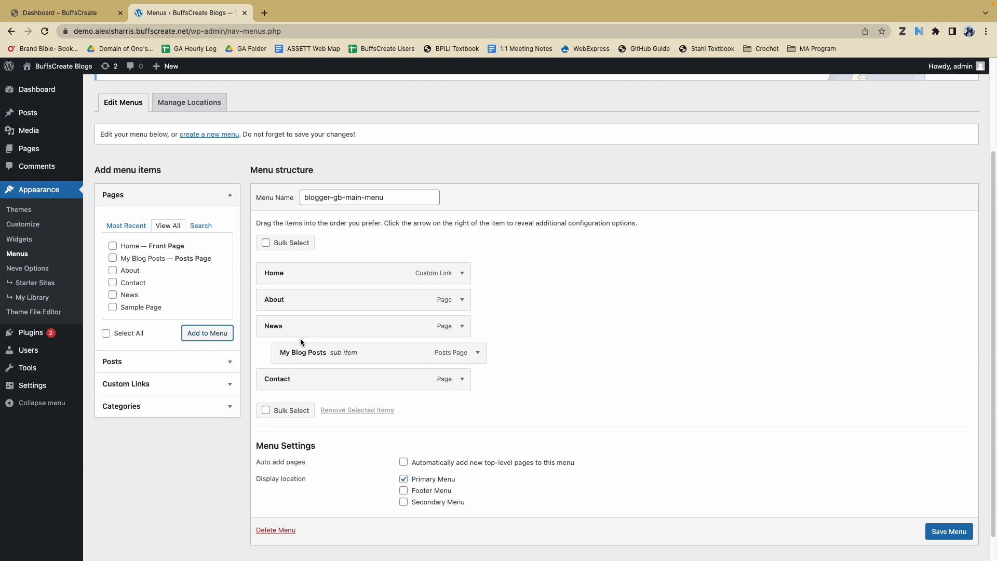
left_click_drag(335, 353, 337, 383)
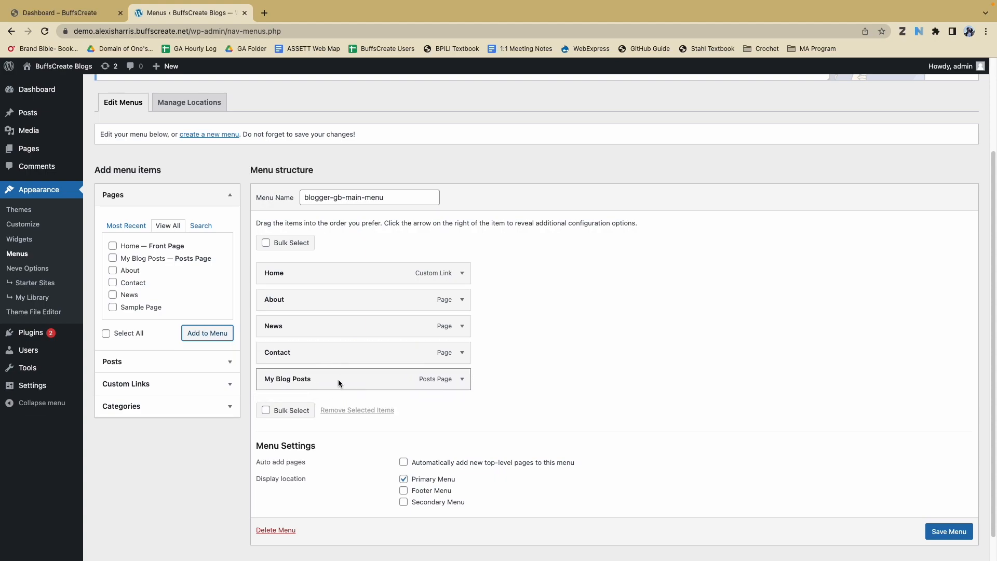
Step: Remove the News item from the menu structure and save the menu
left_click(462, 326)
left_click(271, 422)
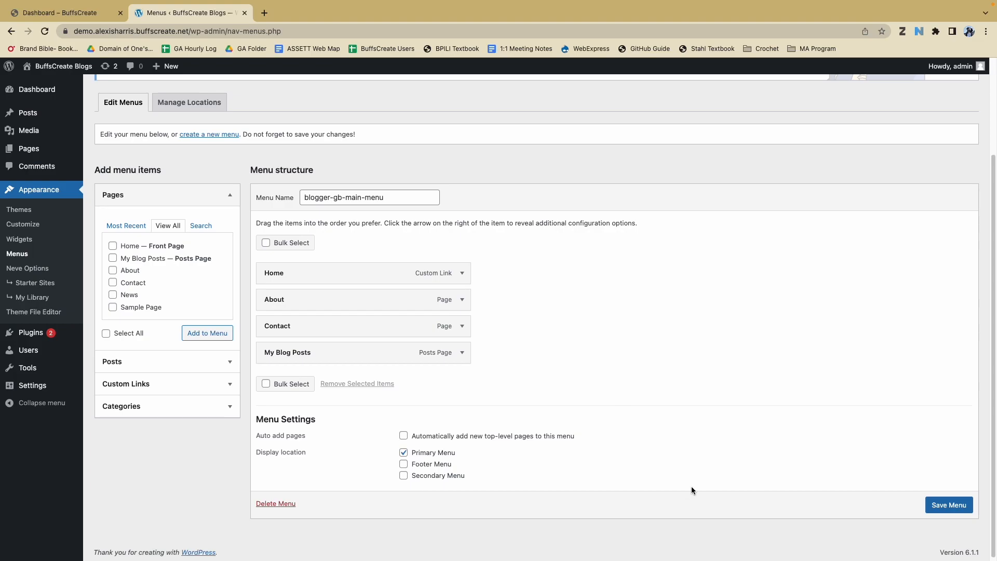
left_click(957, 508)
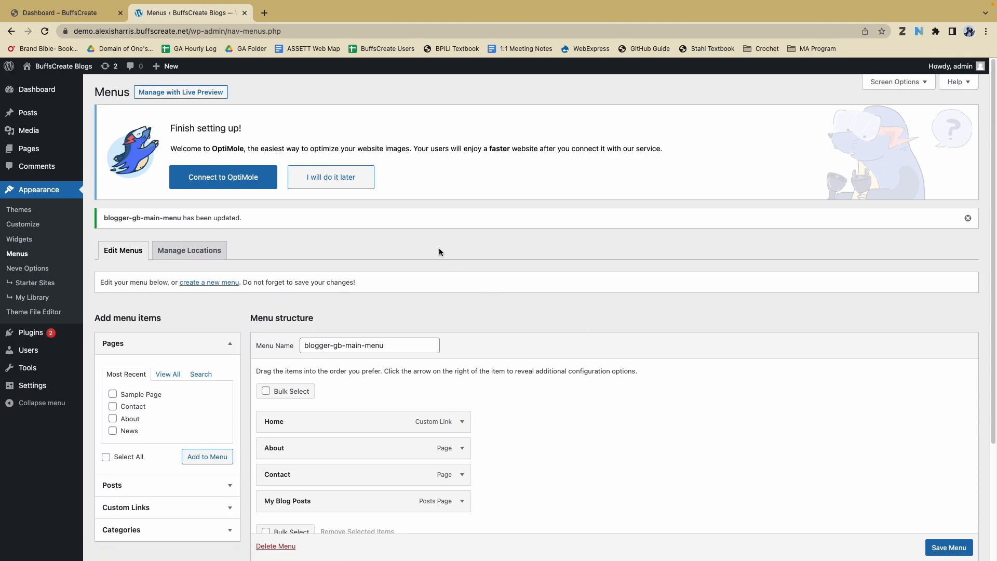
Step: Visit the live site, open My Blog Posts from its navigation and look through the listed posts down to the footer
mouse_move(57, 66)
left_click(37, 85)
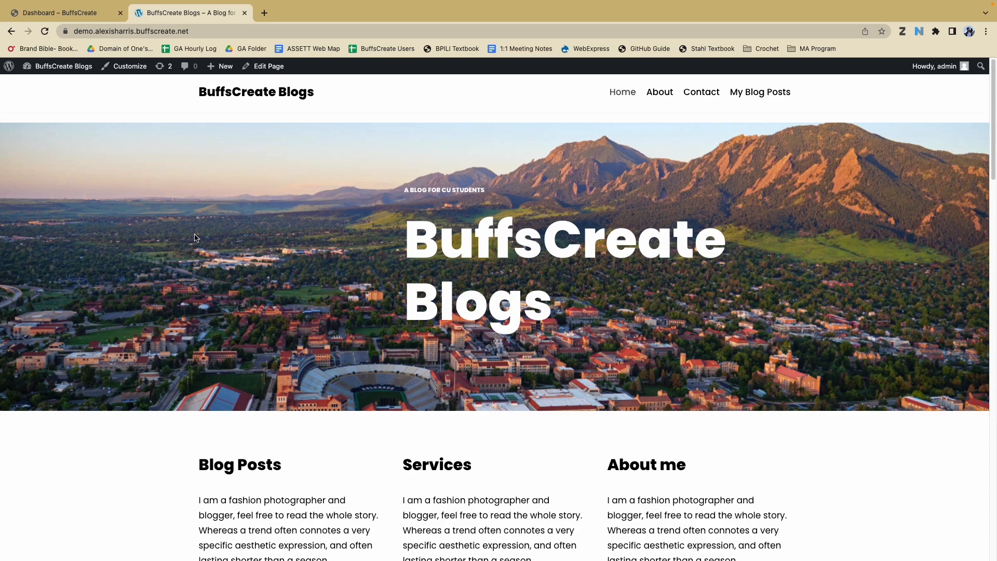
left_click(766, 97)
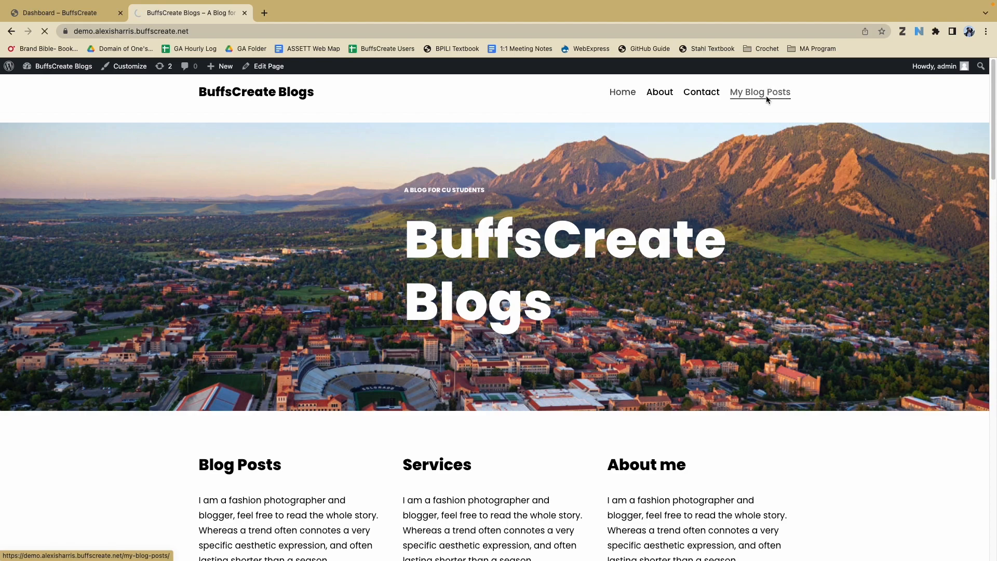
scroll(150, 373, "down", 1)
scroll(150, 377, "down", 4)
scroll(149, 381, "up", 5)
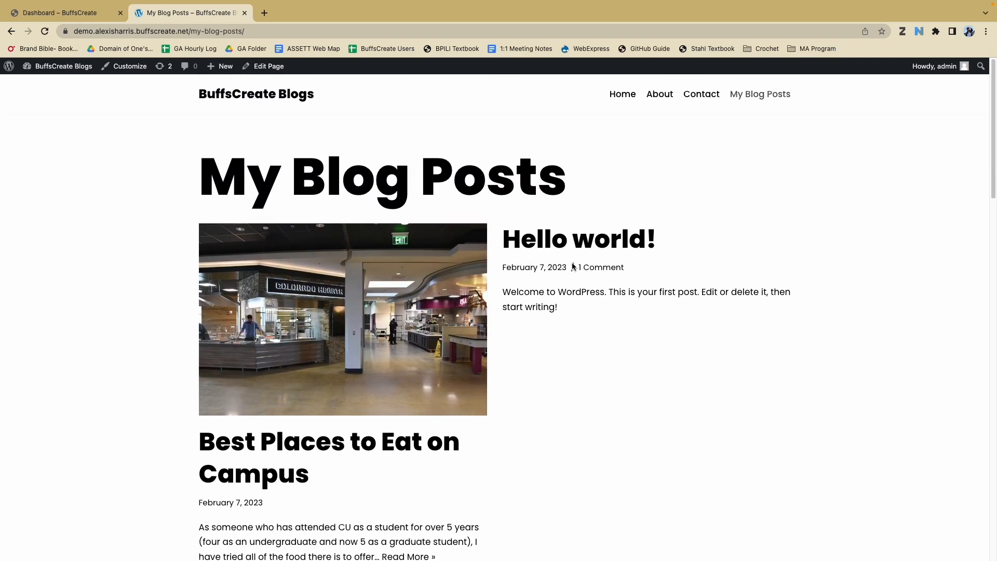
scroll(573, 267, "down", 10)
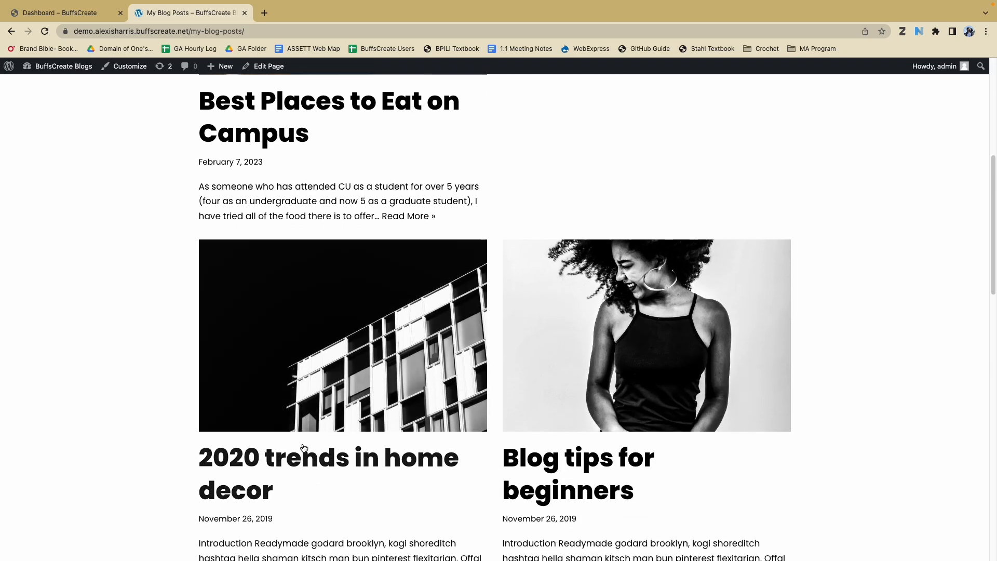
scroll(304, 447, "down", 10)
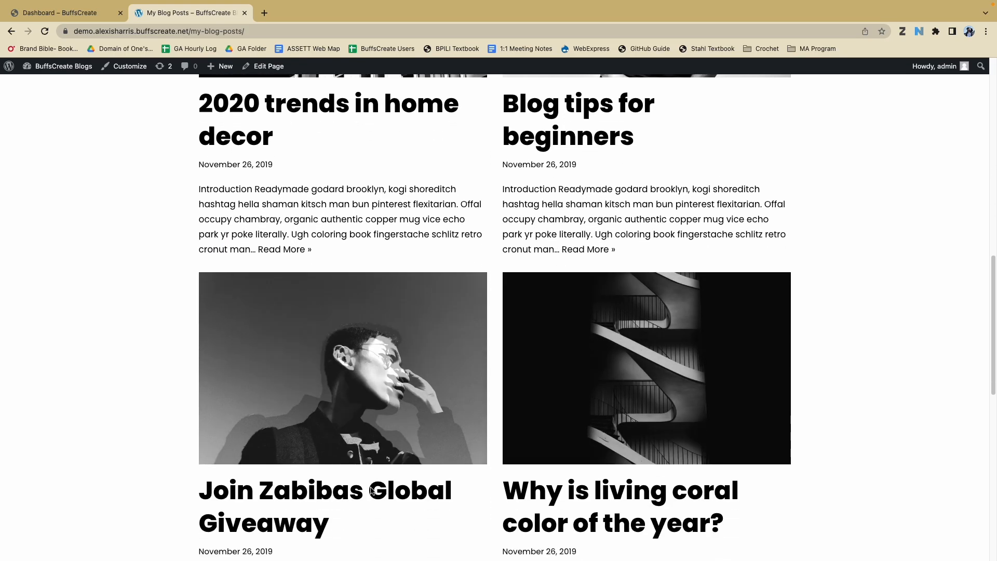
scroll(372, 490, "down", 15)
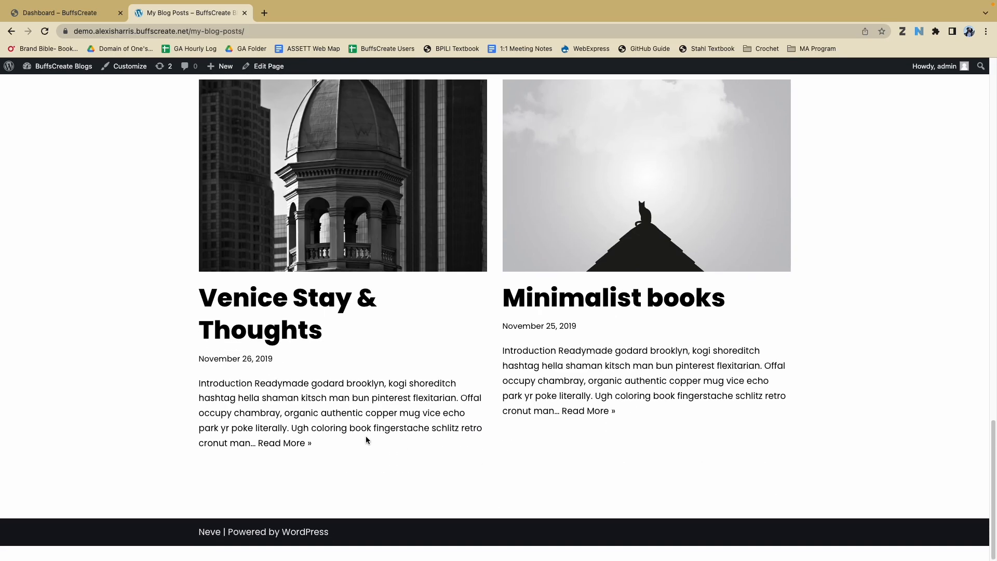
scroll(366, 440, "up", 20)
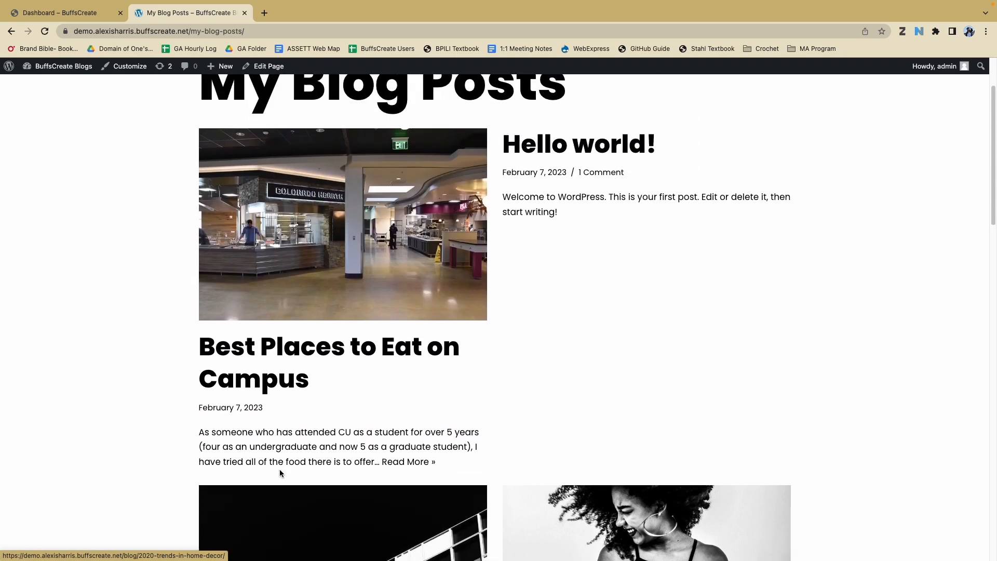
scroll(279, 470, "up", 2)
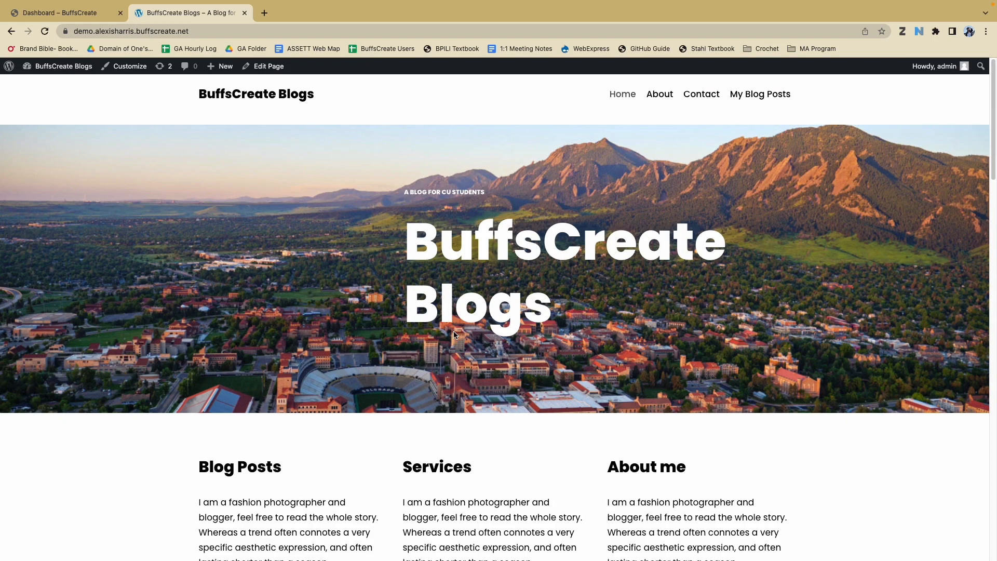
Step: Open the Home page for editing and remove the existing link from the View Posts text in the Blog Posts column
scroll(419, 420, "down", 1)
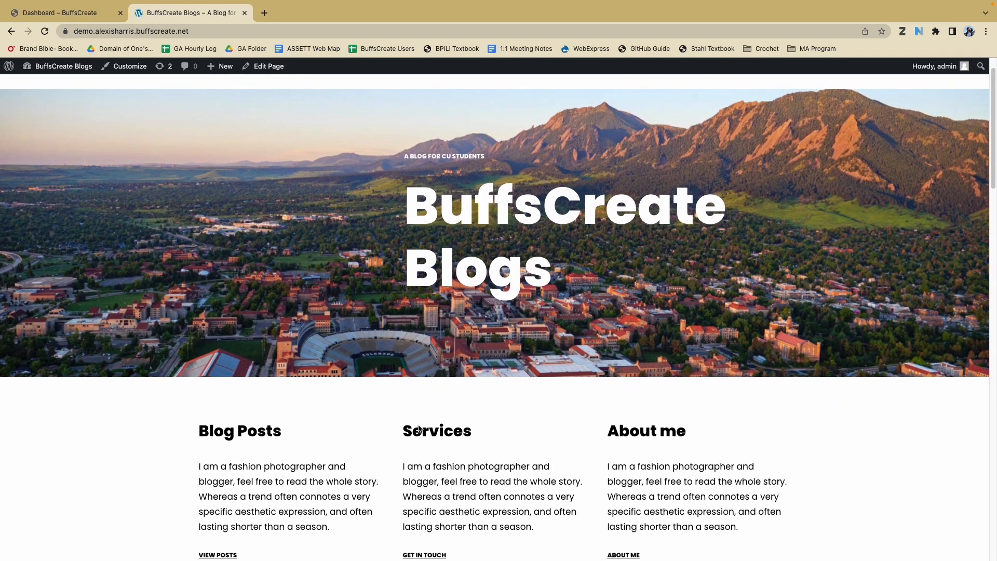
scroll(419, 429, "down", 2)
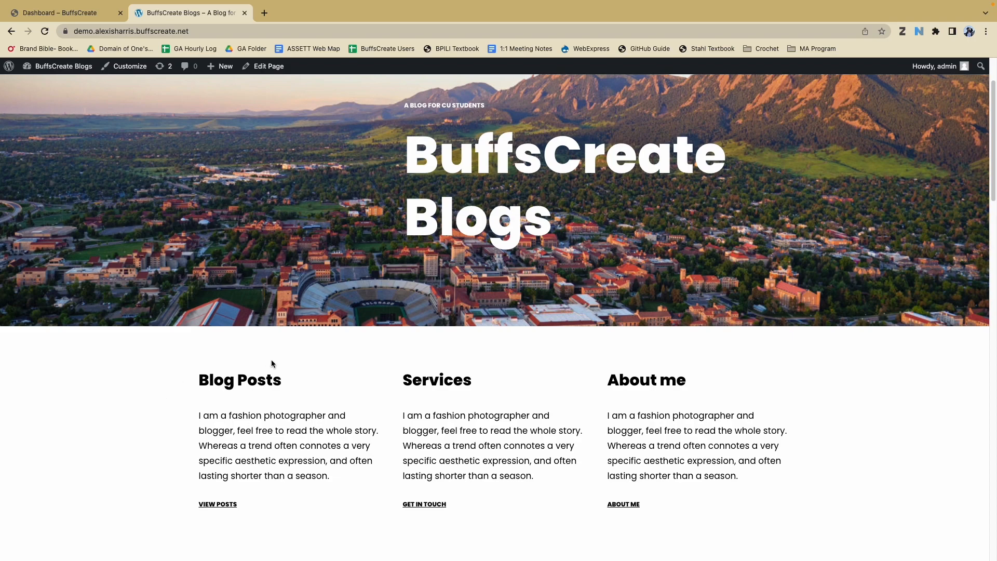
scroll(271, 359, "up", 1)
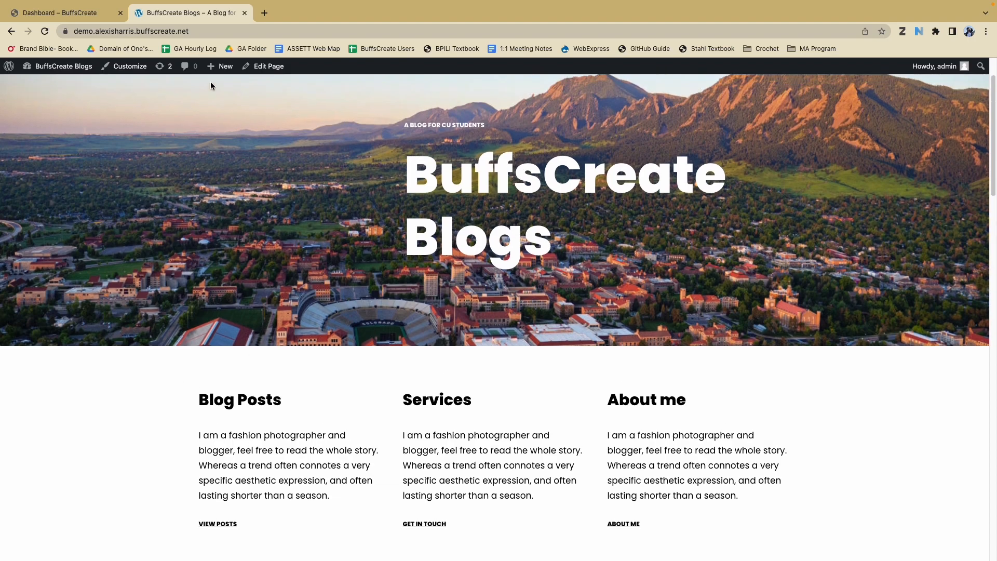
left_click(266, 67)
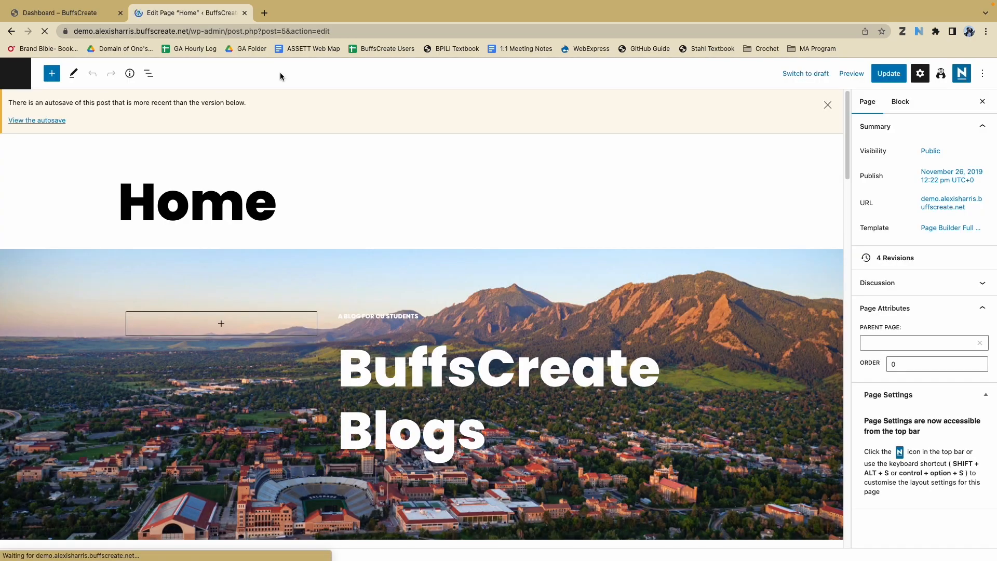
scroll(251, 363, "down", 6)
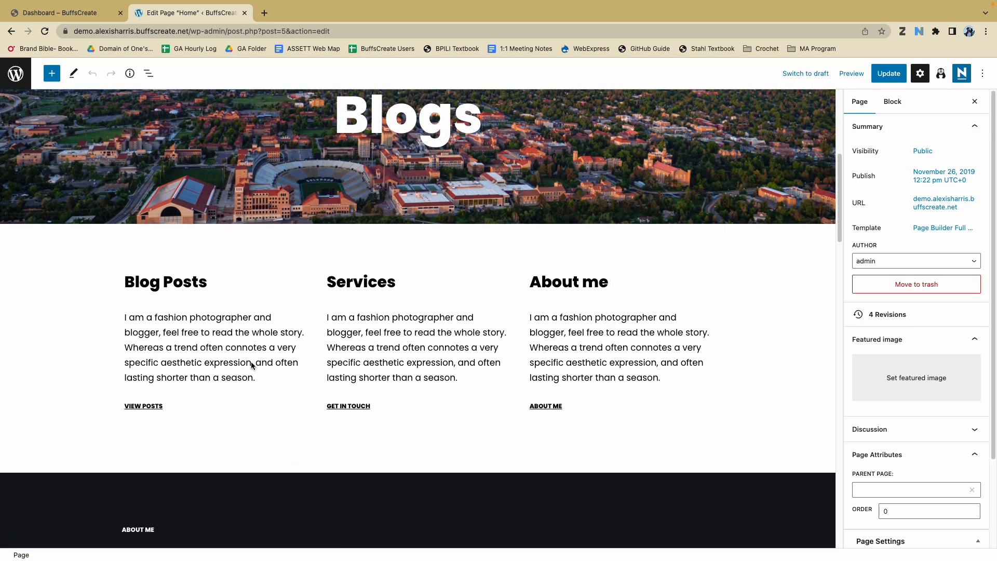
left_click(153, 377)
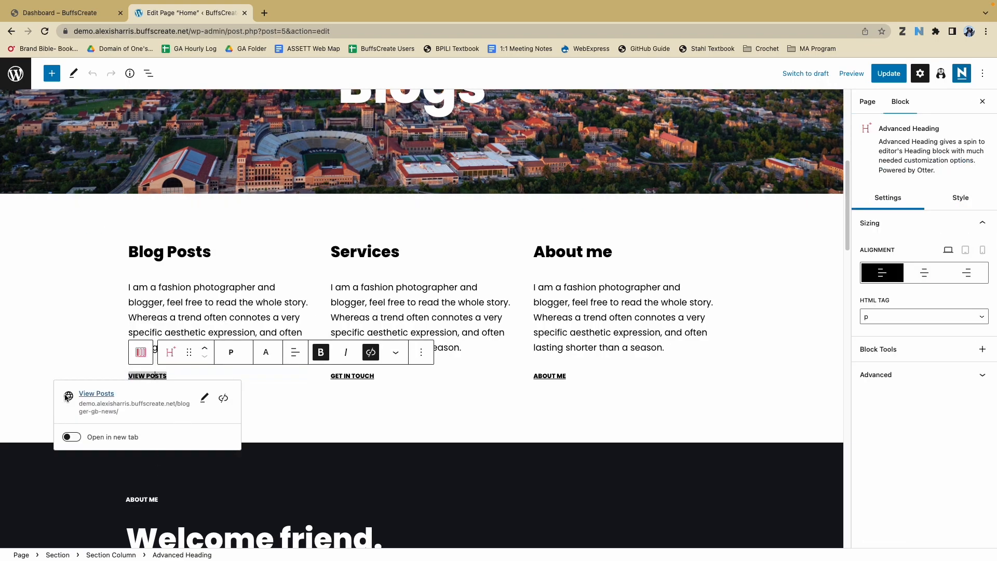
left_click(223, 400)
Step: Link the View Posts text in the Blog Posts column to the My Blog Posts page
left_click(177, 380)
left_click(163, 377)
left_click(161, 375)
left_click(162, 376)
left_click_drag(167, 378, 127, 377)
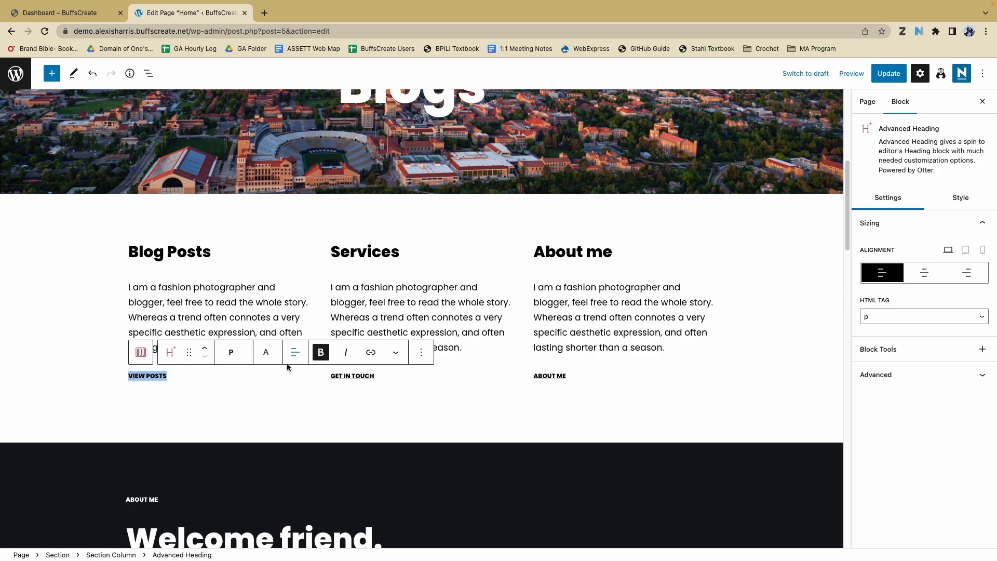
left_click(370, 354)
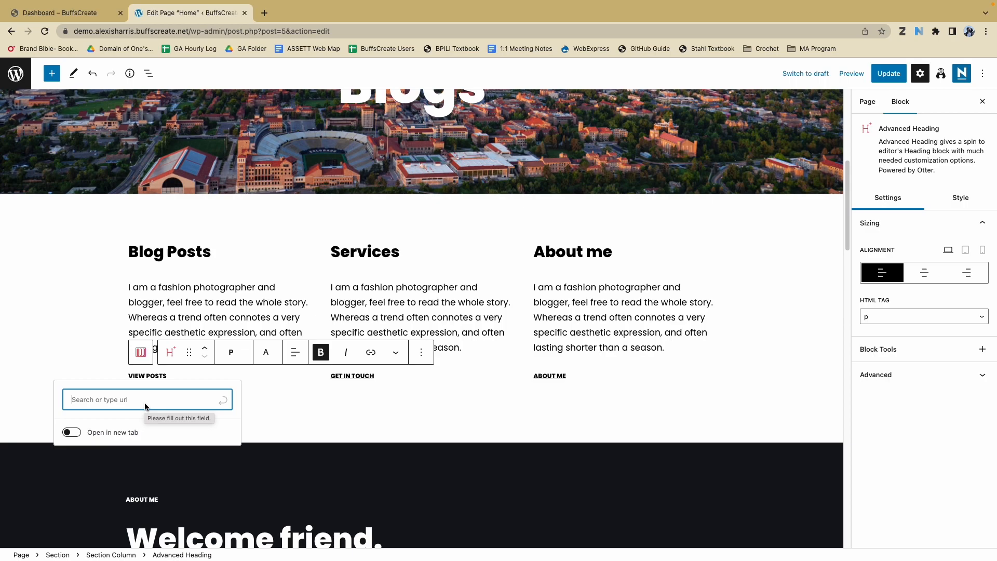
type("M")
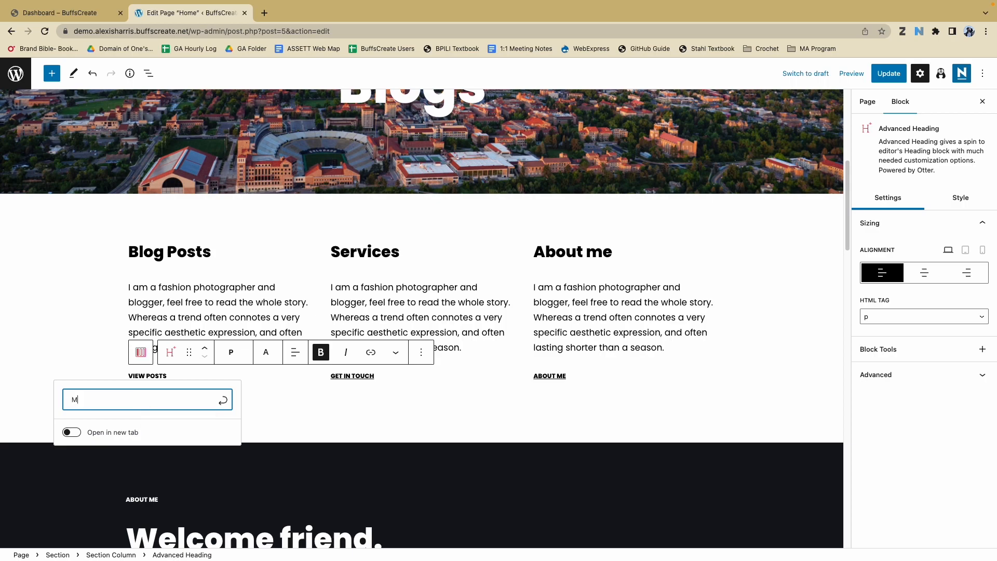
type("y Blog Posts")
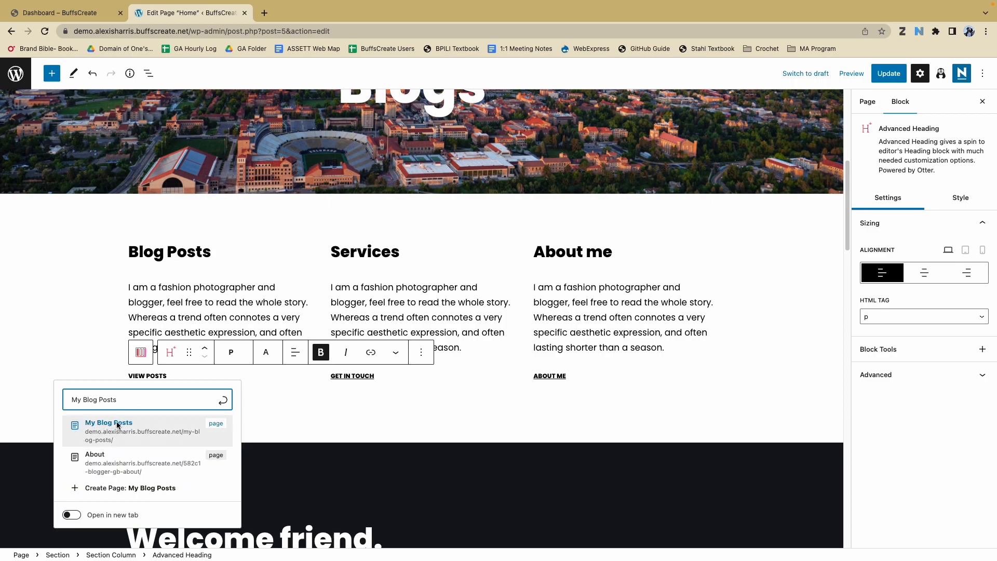
left_click(117, 425)
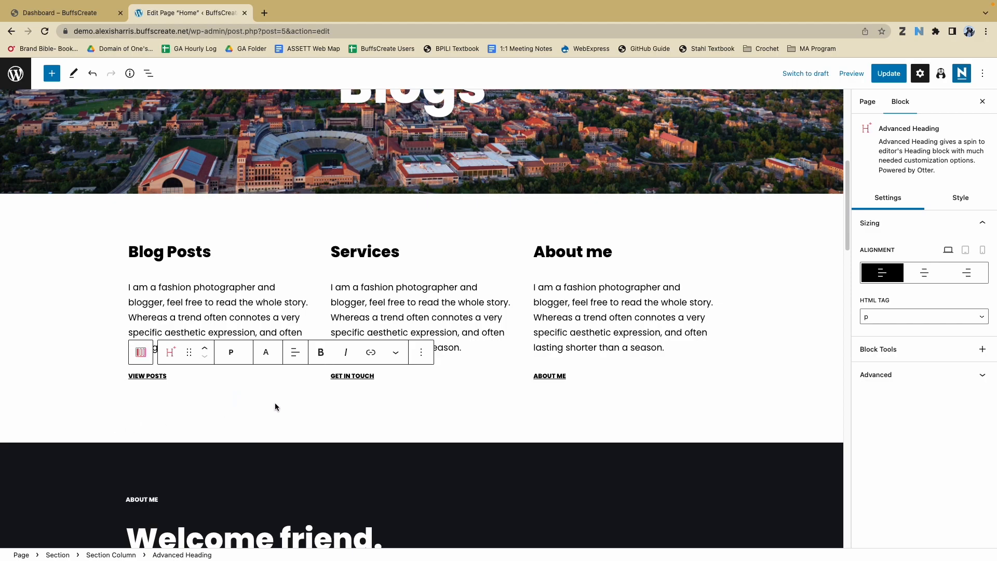
Step: Update the Home page, preview it in a new tab and follow the View Posts link to check the My Blog Posts page
left_click(899, 75)
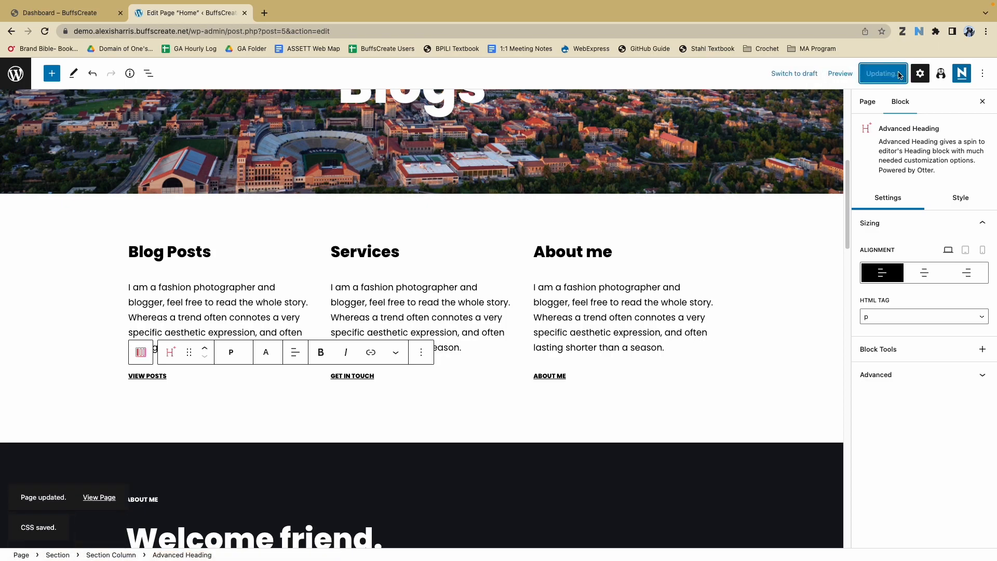
left_click(840, 76)
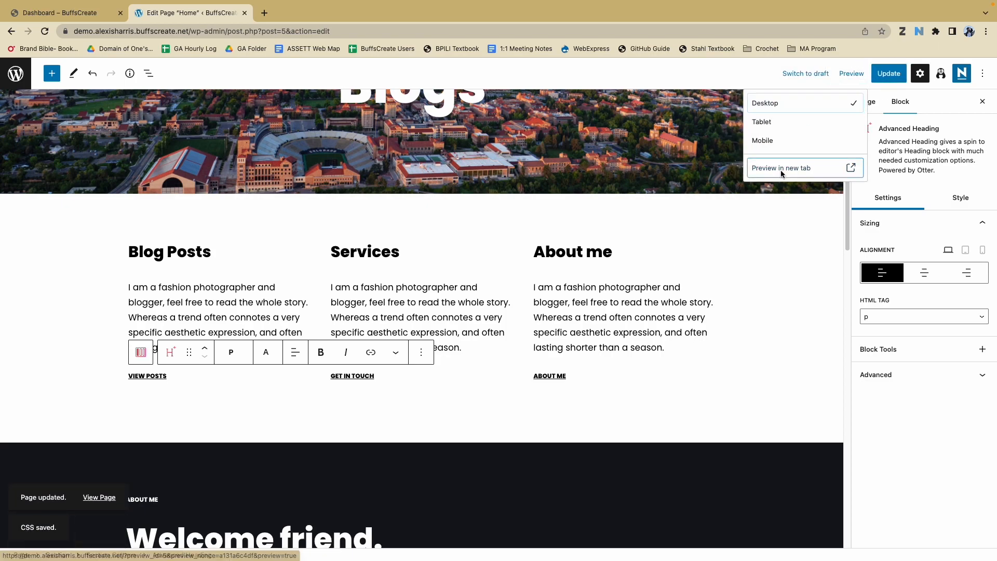
left_click(781, 169)
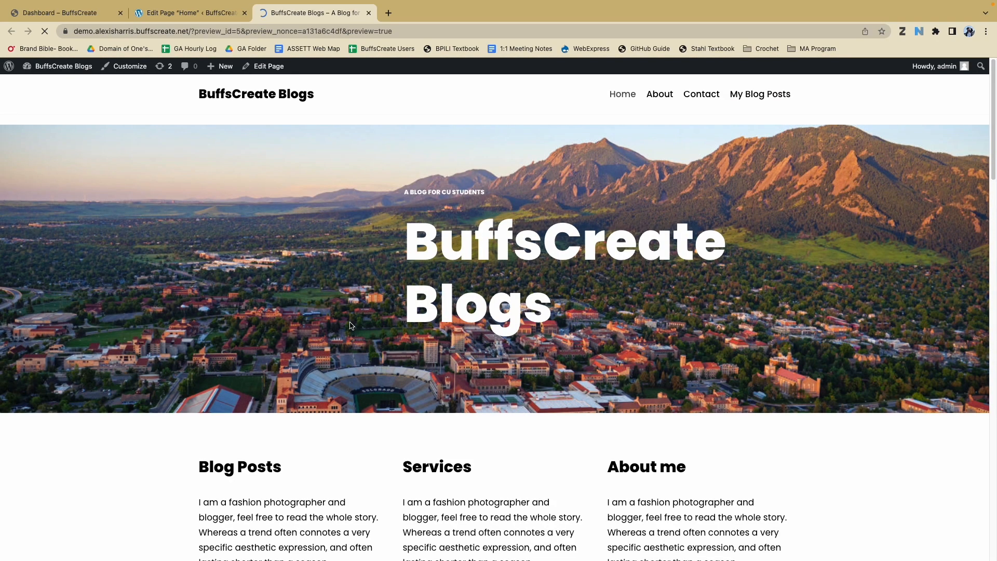
scroll(347, 322, "down", 5)
left_click(218, 416)
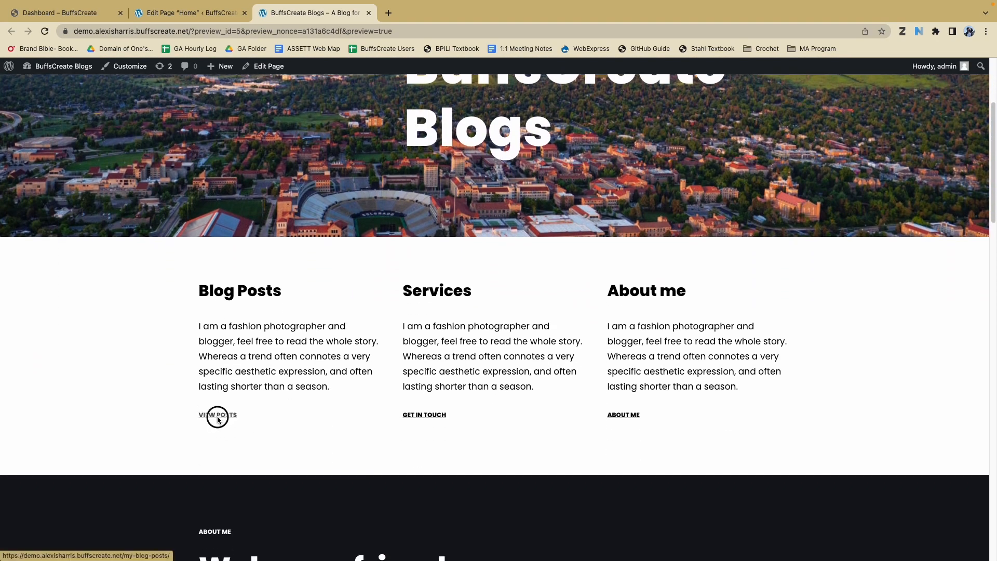
scroll(218, 418, "down", 15)
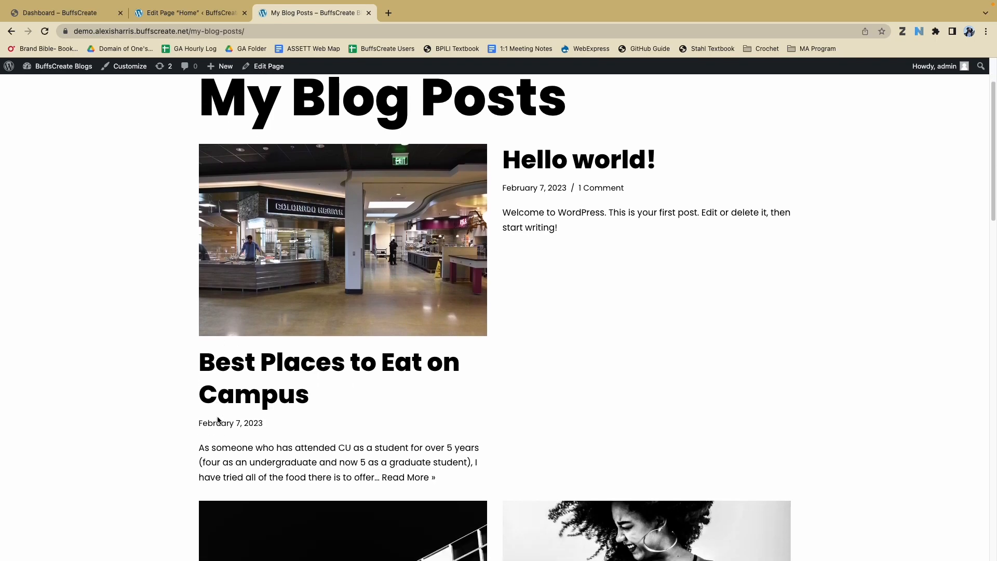
scroll(218, 417, "up", 15)
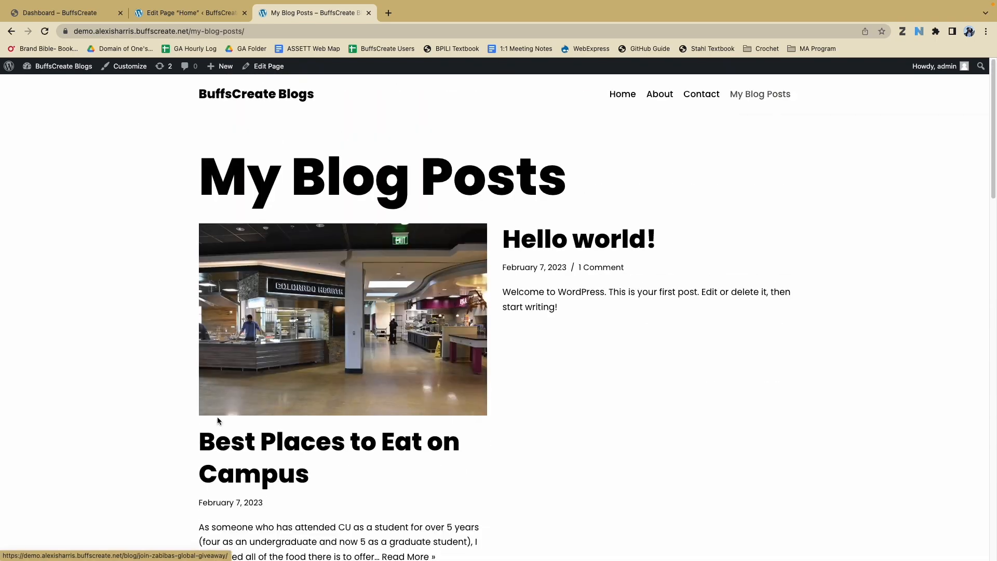